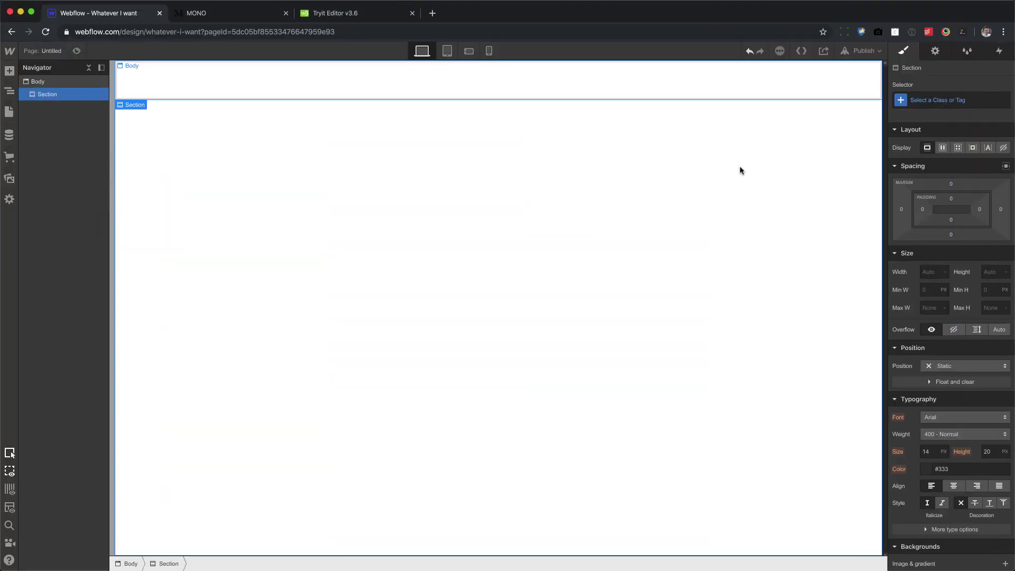
Give the section the class 'row'.
click(955, 101)
text(row)
key(Return)
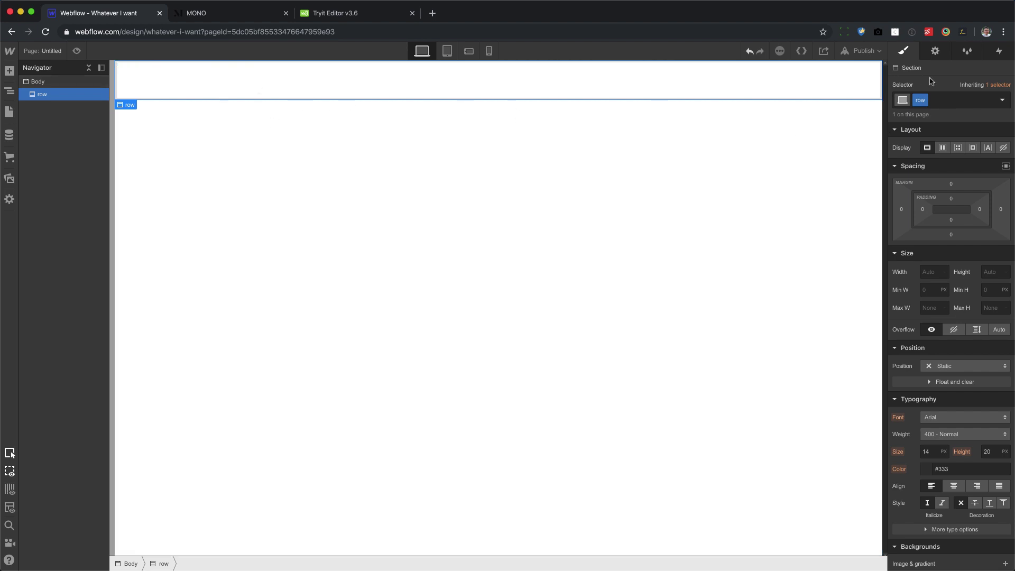
Set the row to 100VH height, overflow hidden, and relative position.
click(989, 273)
key(Return)
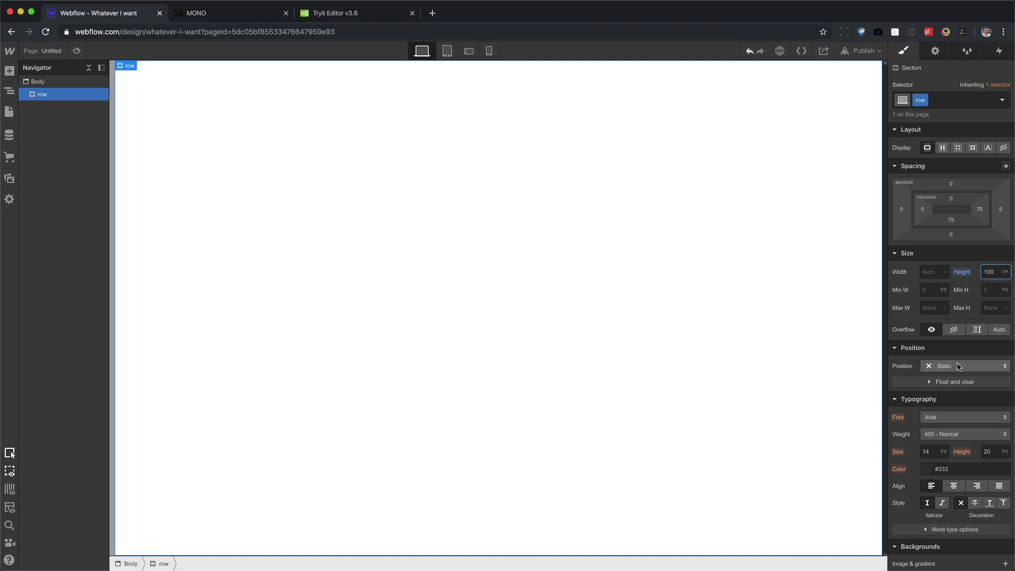
click(951, 330)
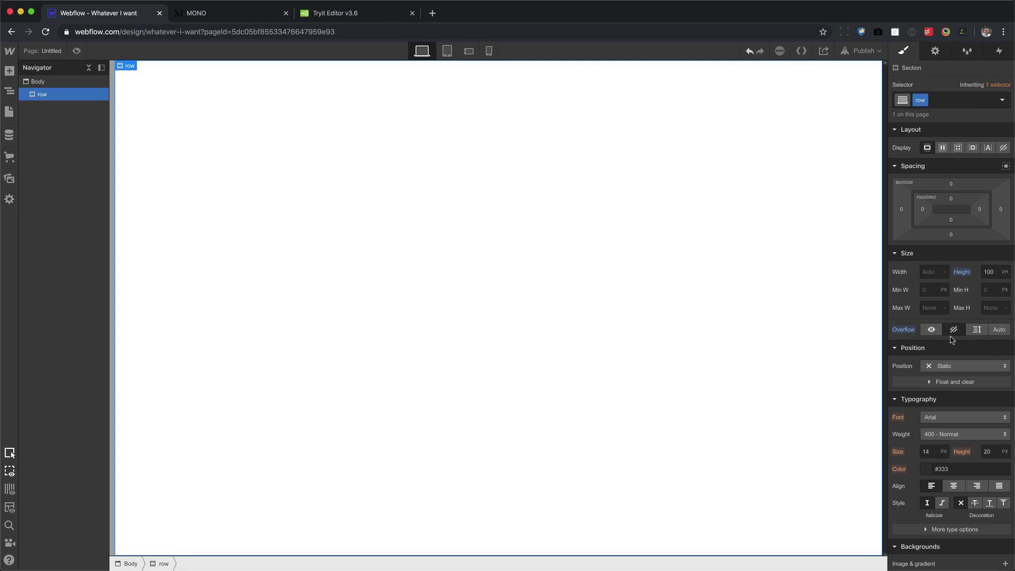
click(958, 365)
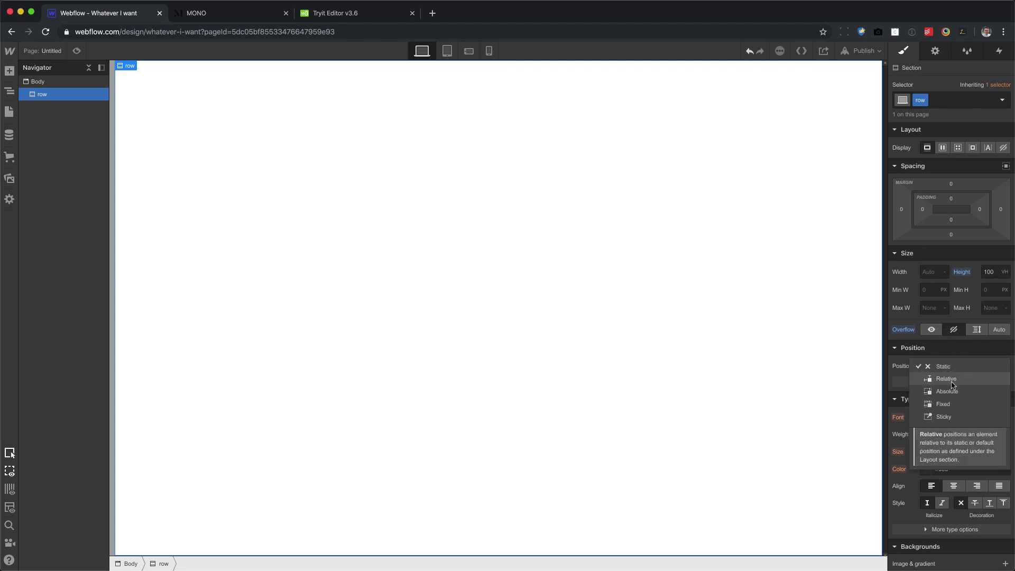
click(946, 380)
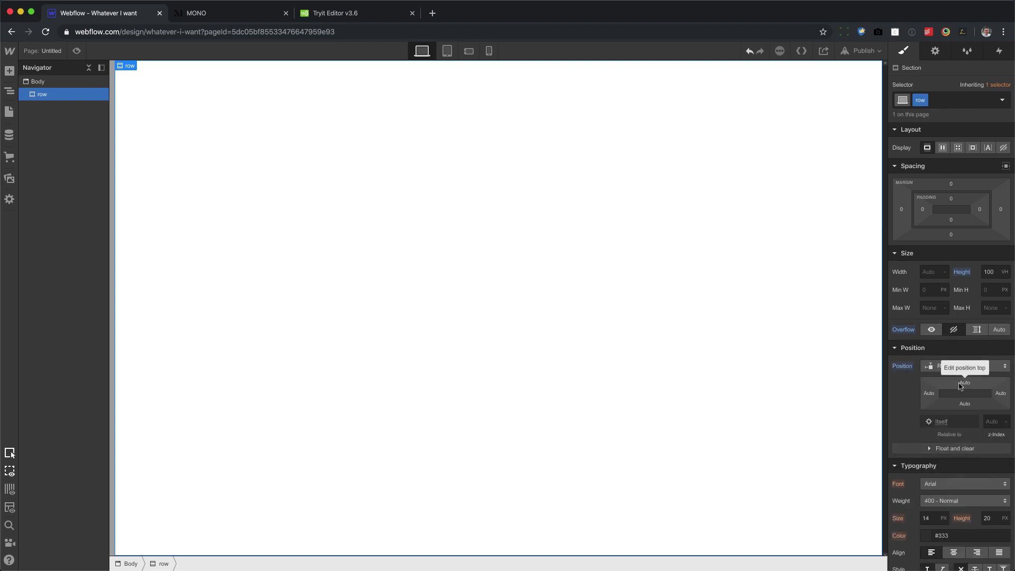
Set the row's background color to pale yellow #fff7a2.
scroll(960, 418, down, 5)
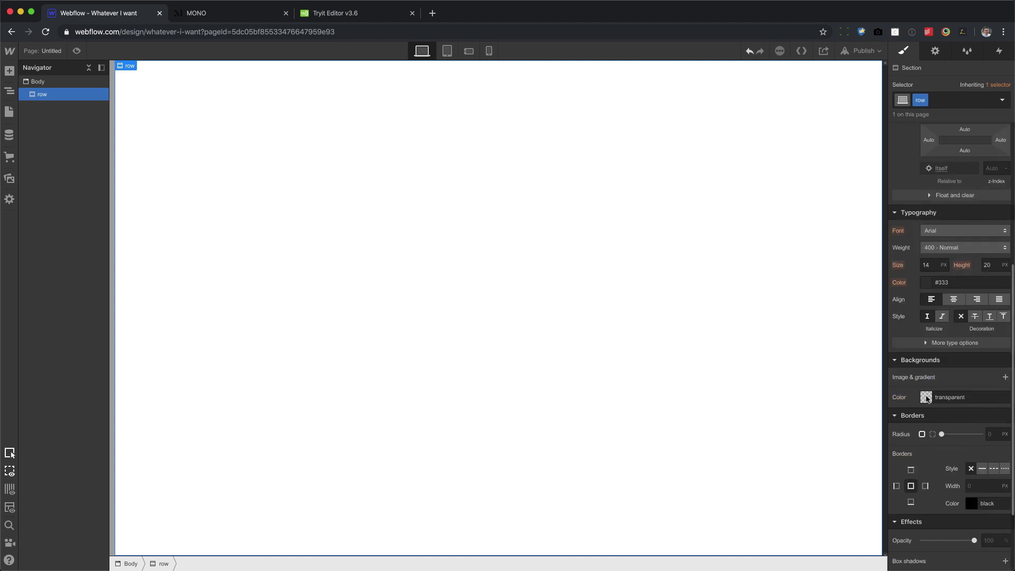
click(926, 398)
drag(926, 314, 932, 313)
drag(936, 275, 934, 219)
click(903, 156)
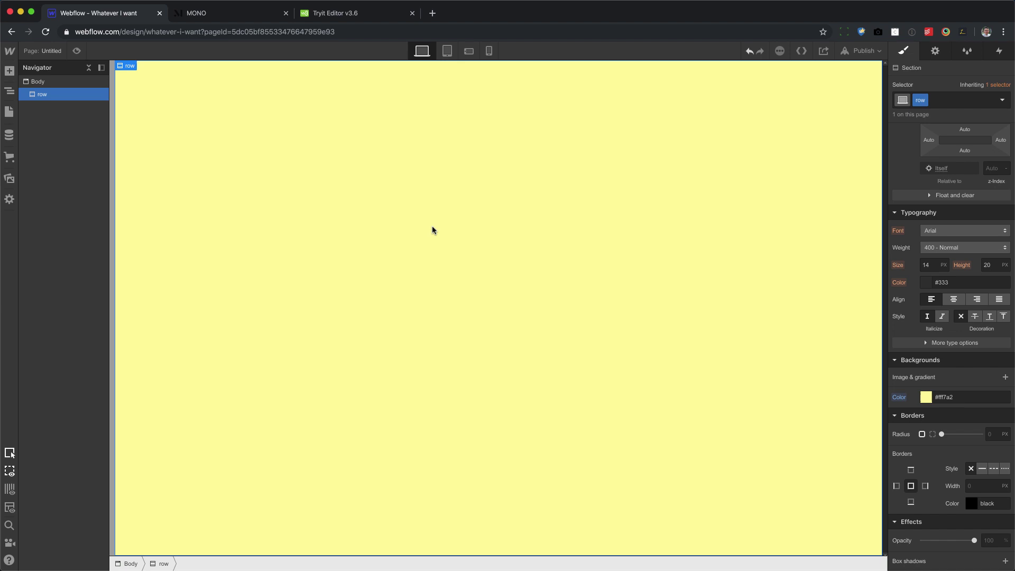
Add a div block inside row with the class 'text holder'.
key(a)
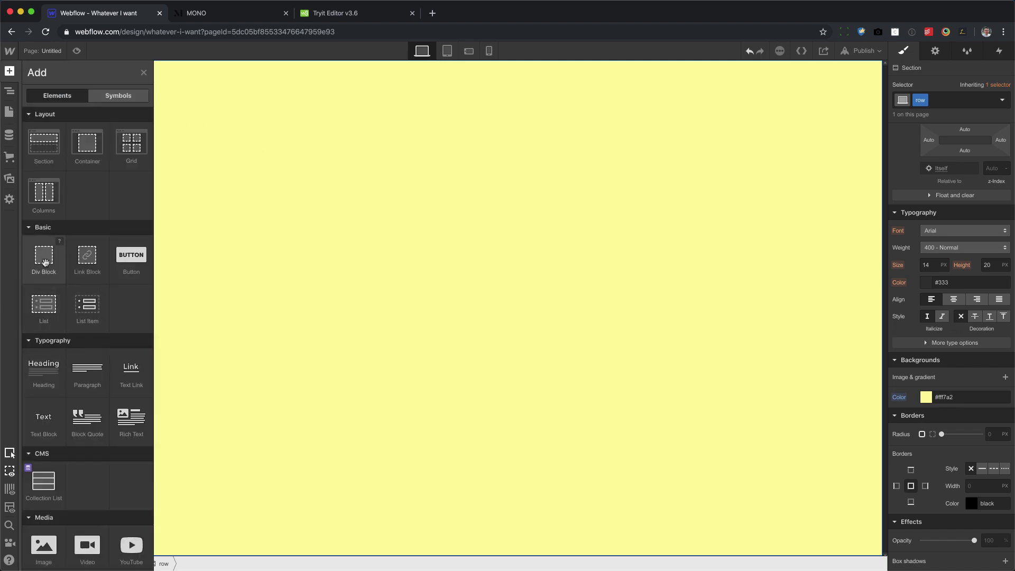
drag(45, 259, 503, 256)
click(947, 96)
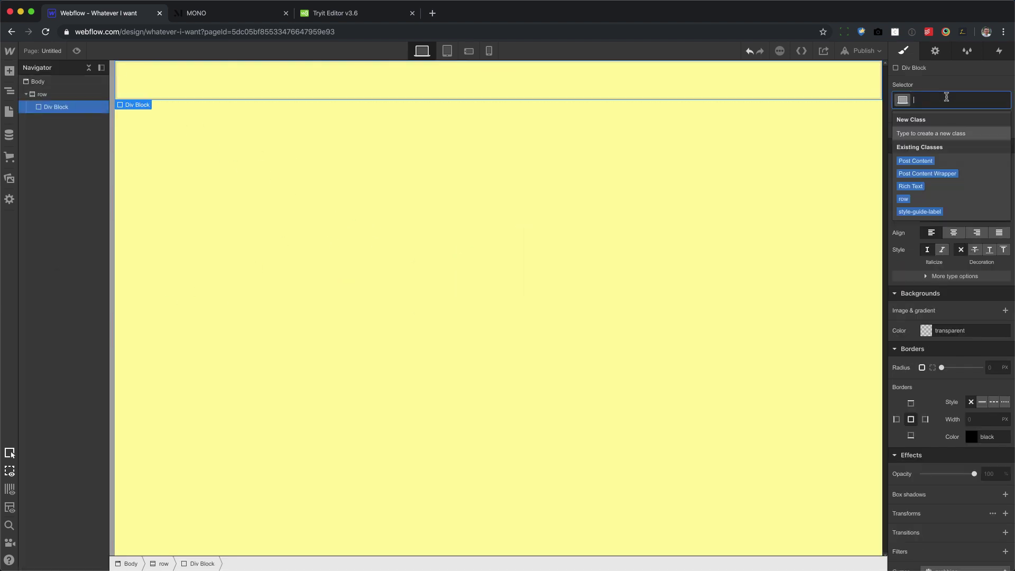
text(text holder)
key(Return)
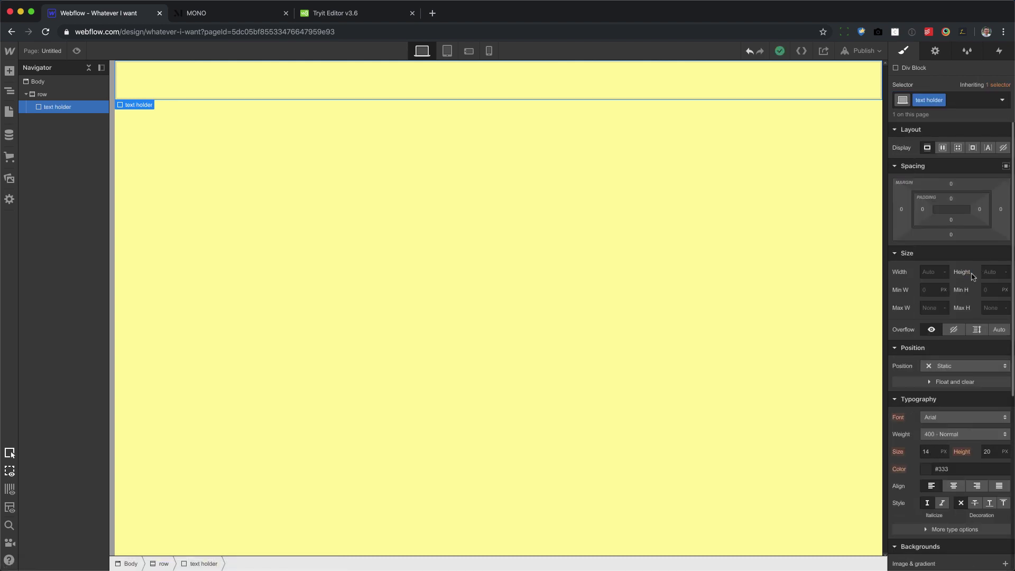
Position the text holder absolutely with the Full preset so all offsets are 0%.
click(966, 369)
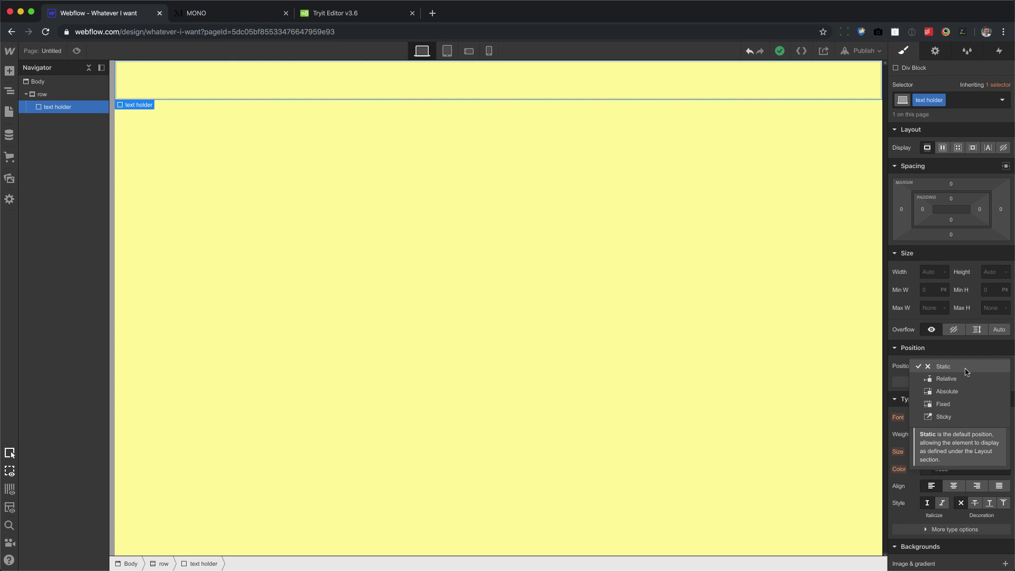
click(964, 391)
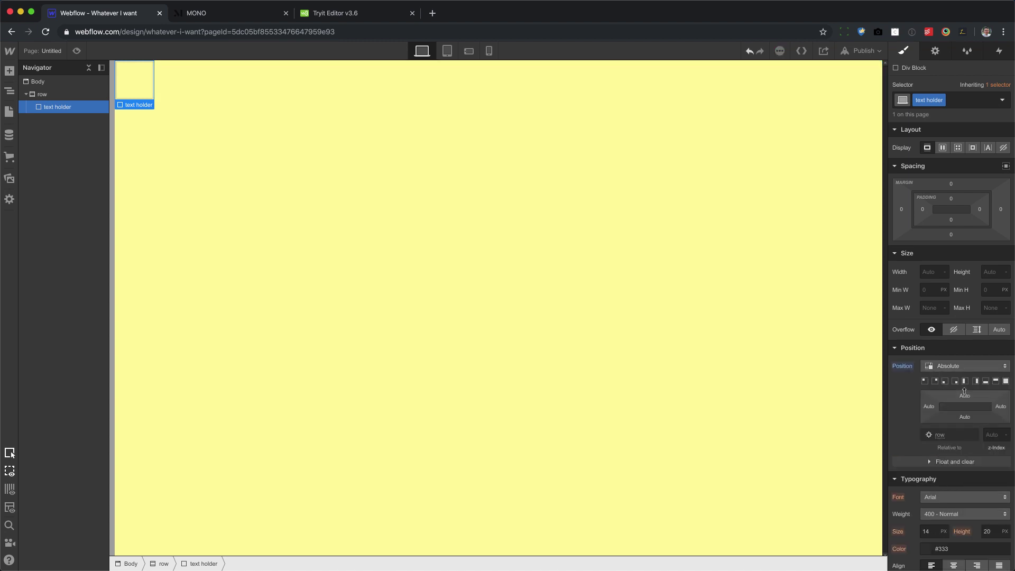
click(1004, 382)
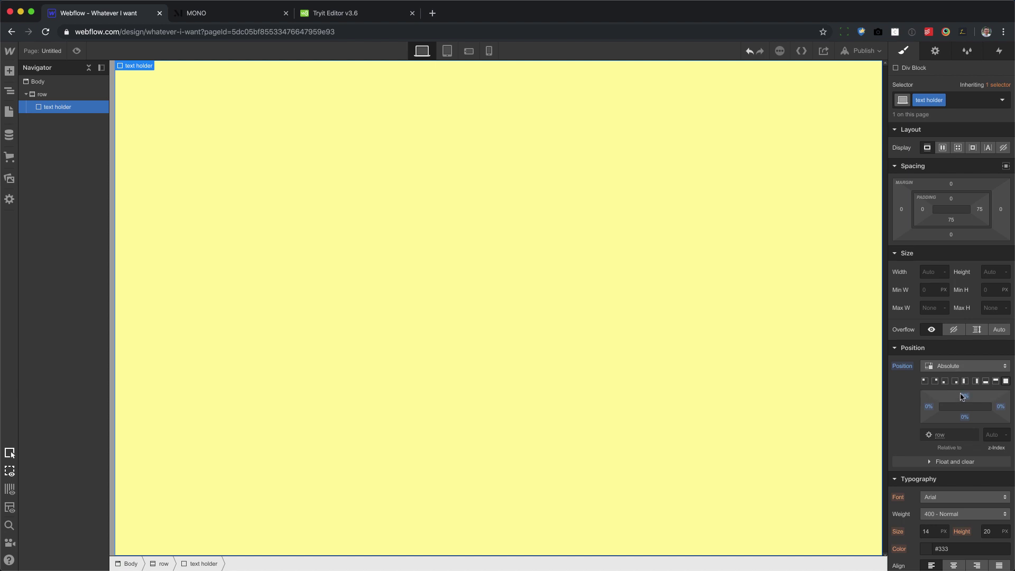
mouse_move(988, 452)
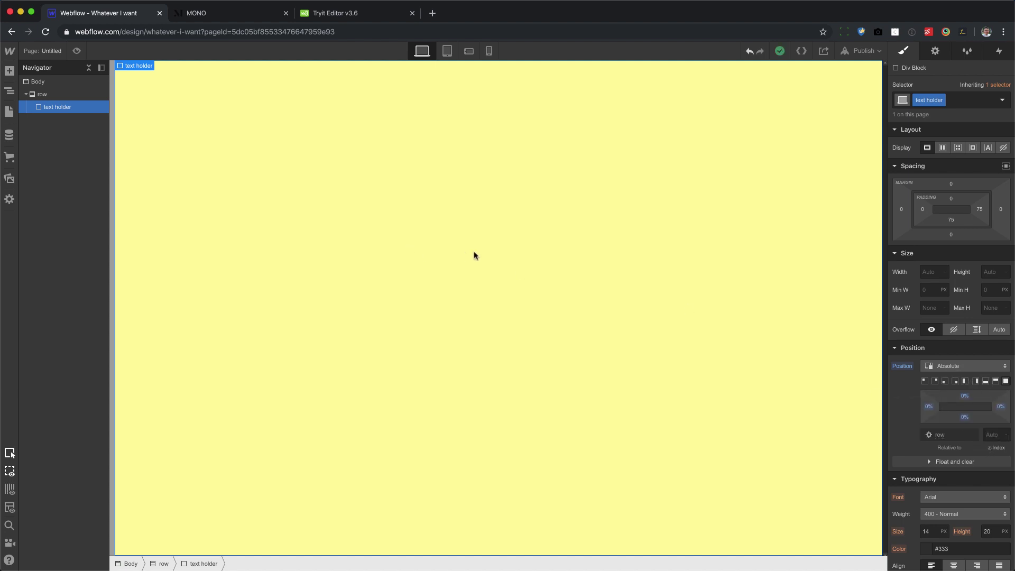
Add a heading inside the text holder with the class 'the text'.
key(a)
drag(43, 370, 436, 327)
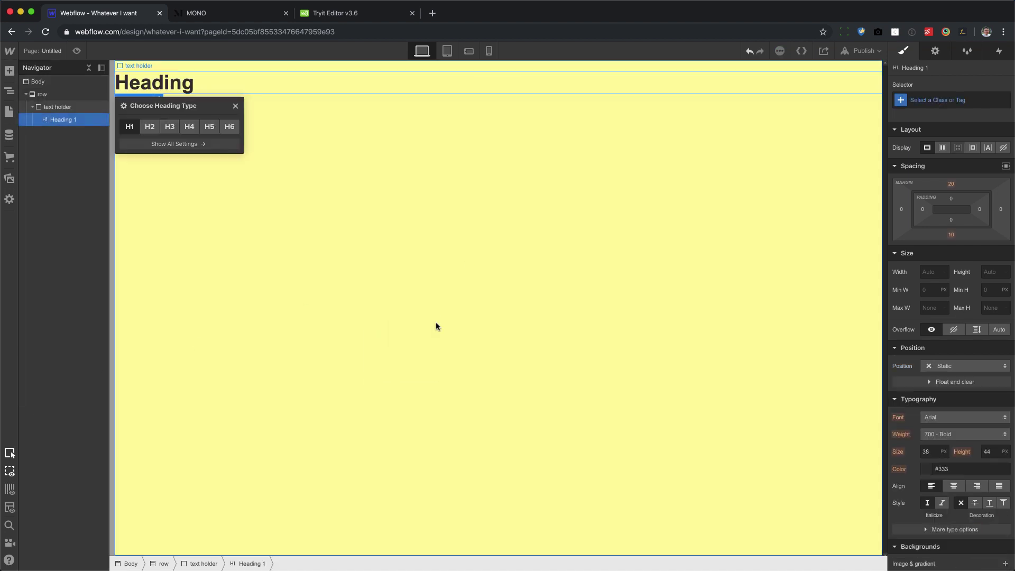
click(927, 105)
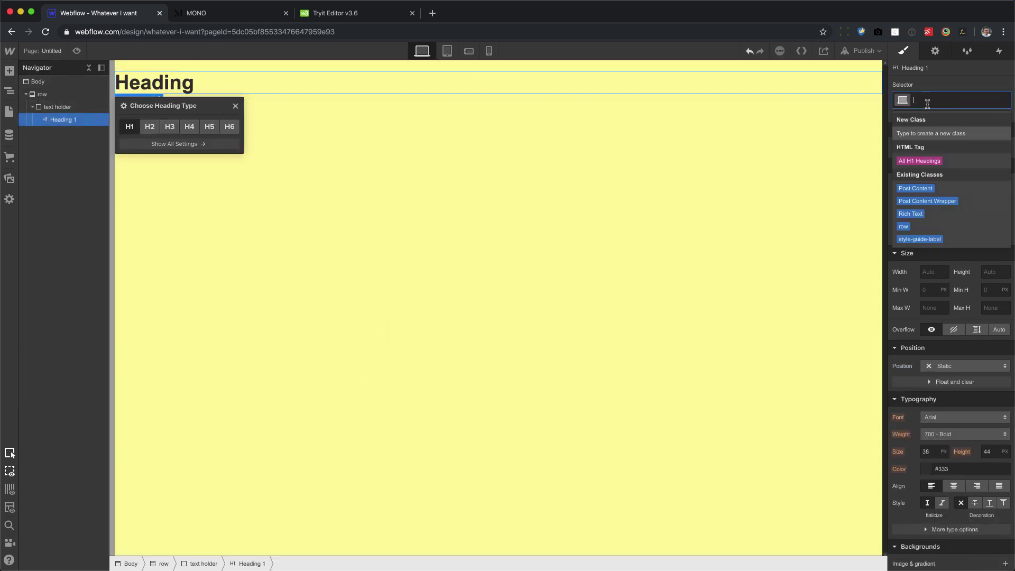
text(text te)
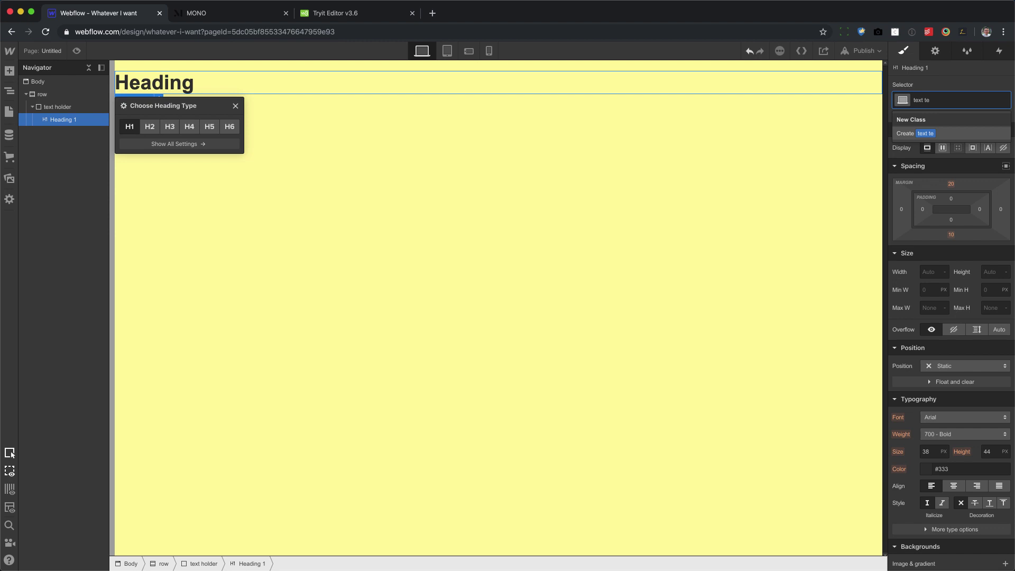
text(the text)
key(Return)
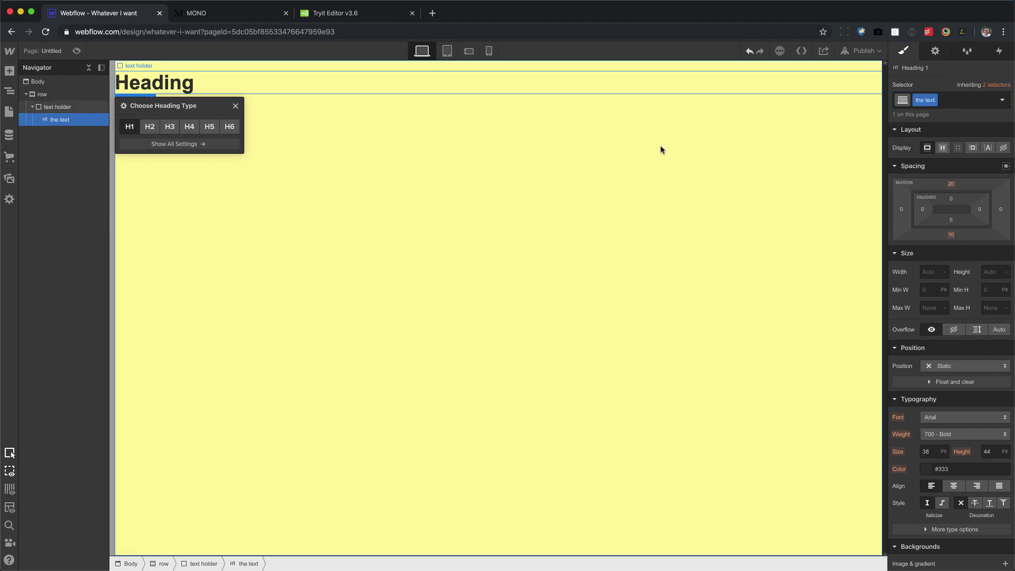
Set the heading's top and bottom margins to 0.
click(950, 184)
text(0)
key(Return)
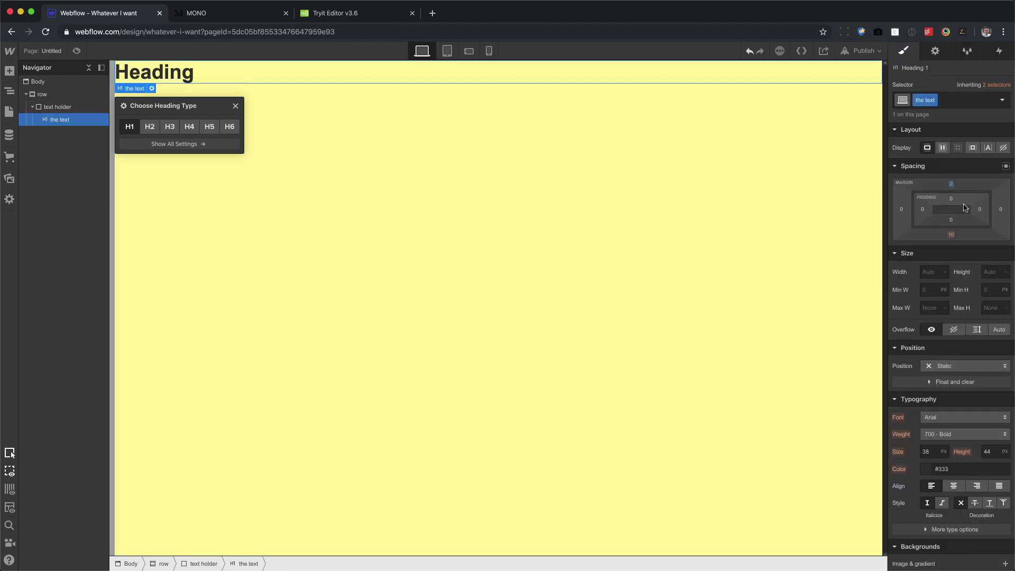
click(952, 236)
text(0)
key(Return)
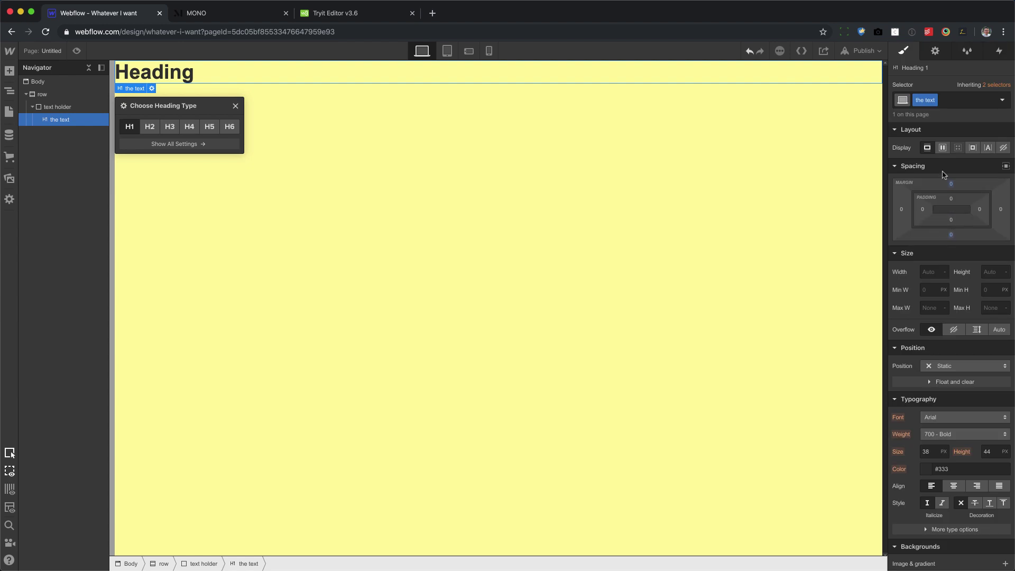
Make the heading flex and horizontally centred, fixed and pinned to all window edges.
click(943, 148)
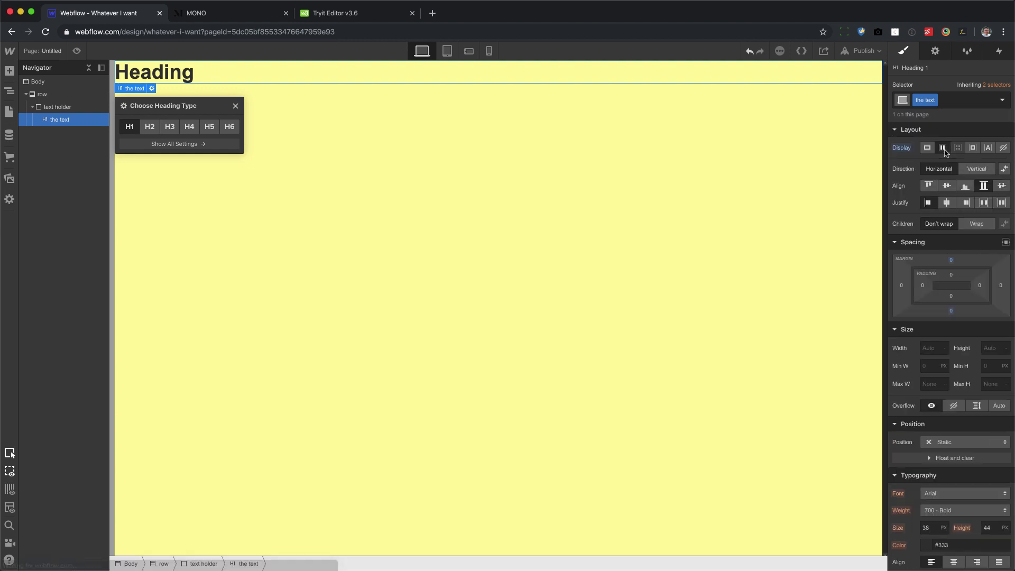
click(947, 203)
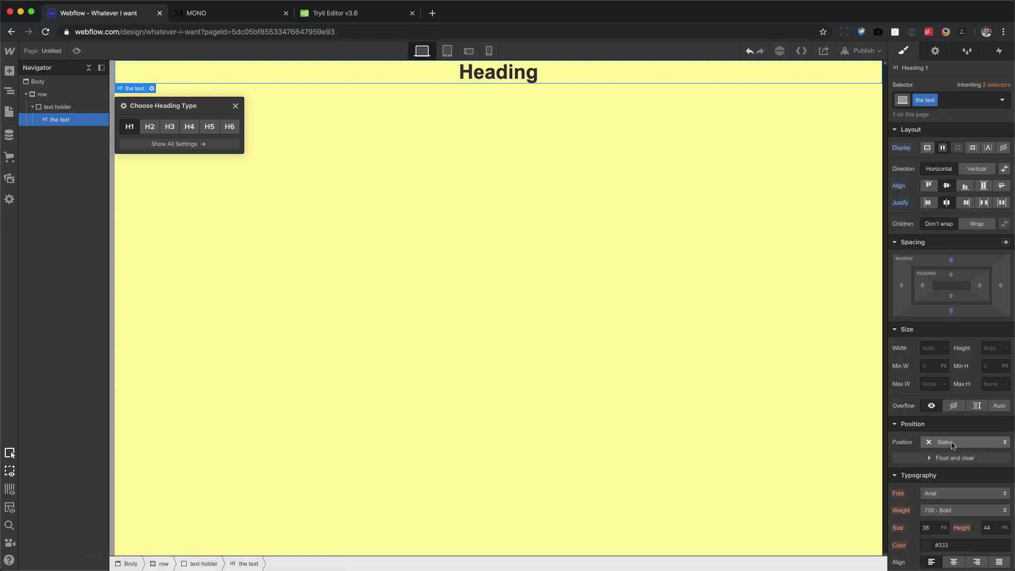
click(953, 444)
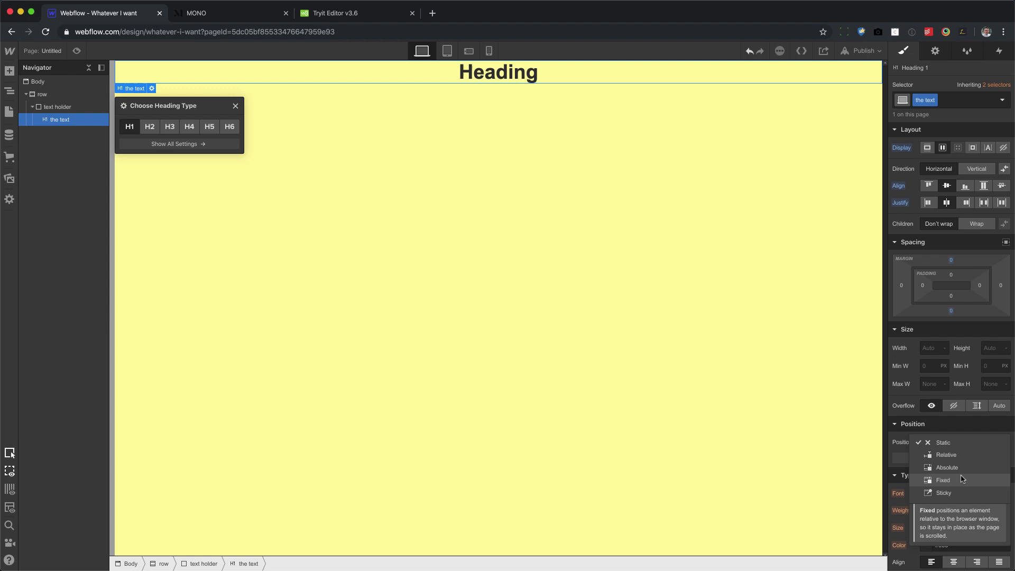
click(943, 480)
click(1006, 458)
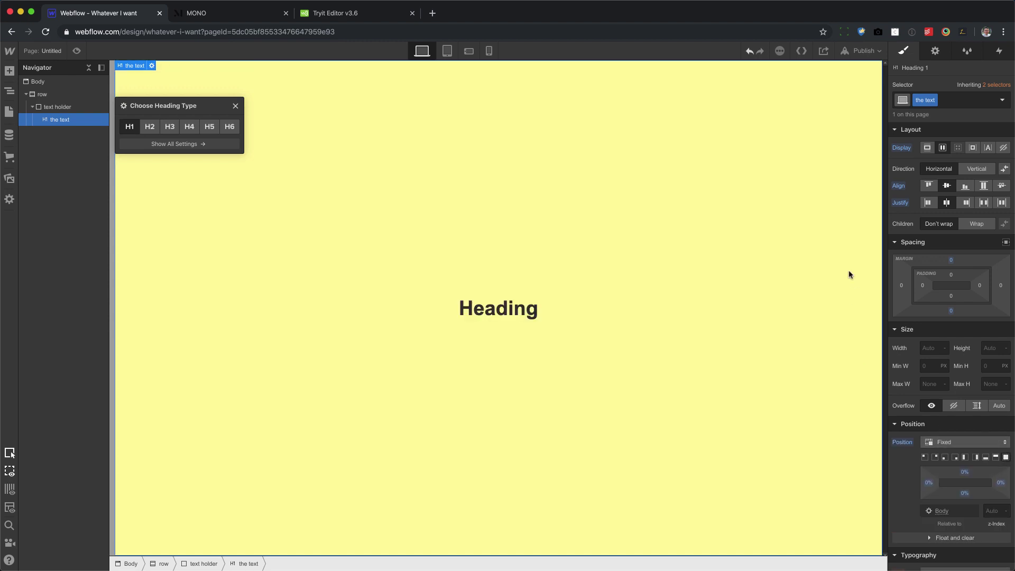
Change the heading text to 'Hello World'.
double_click(514, 309)
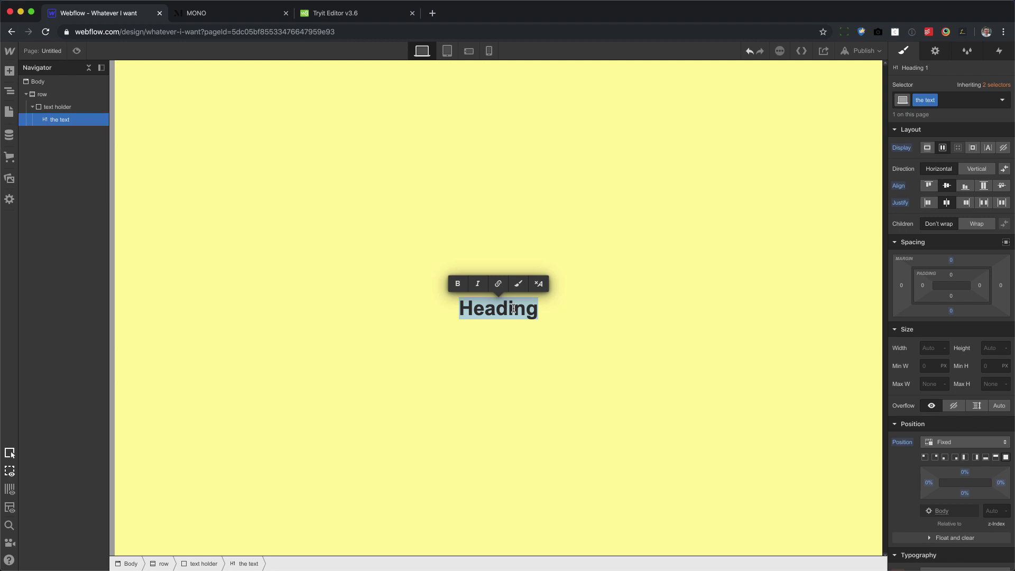
text(Hello World)
key(Escape)
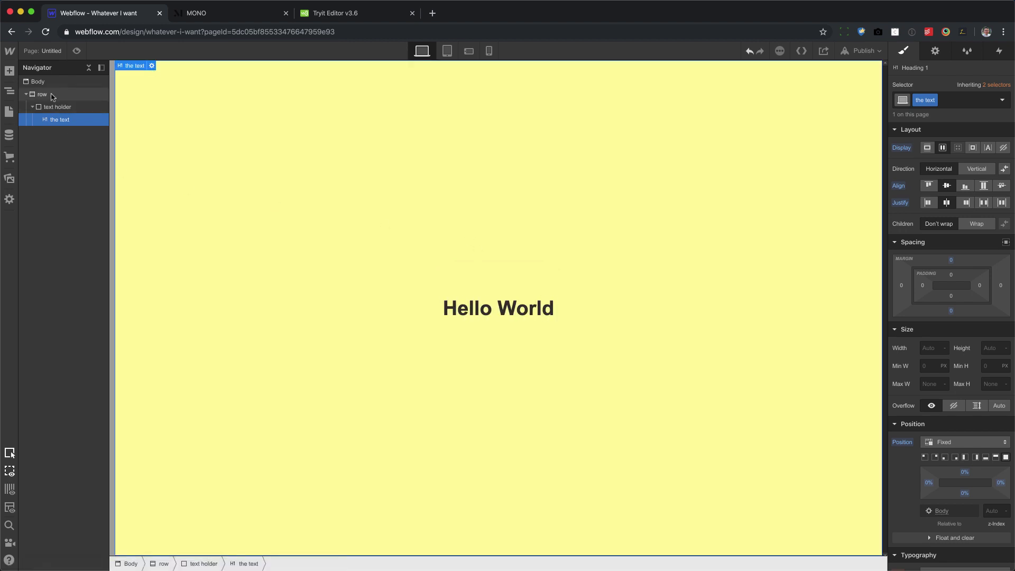
Paste a duplicate of the row section into the page body.
click(53, 97)
click(53, 82)
click(46, 98)
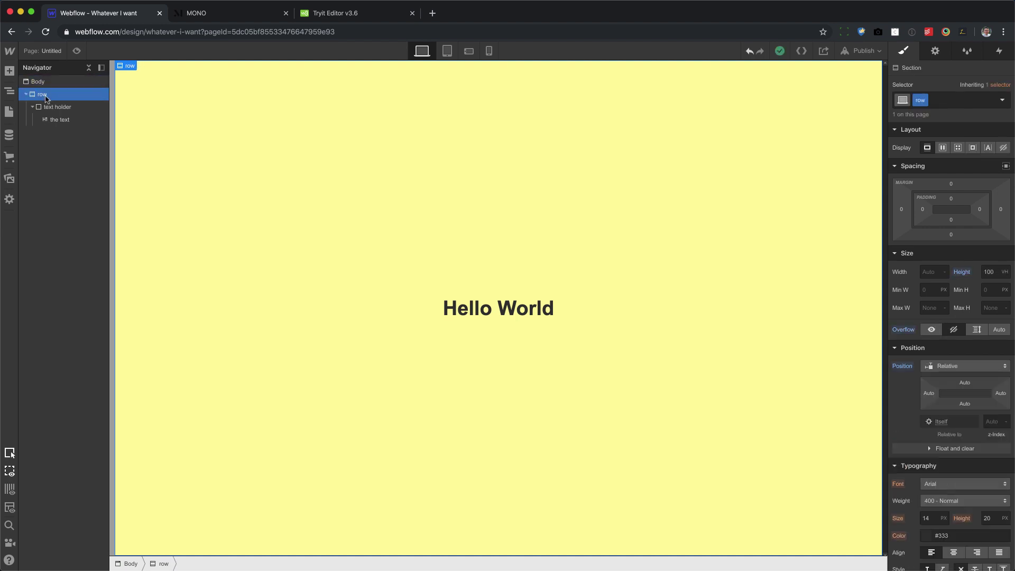
click(44, 82)
key(ctrl+v)
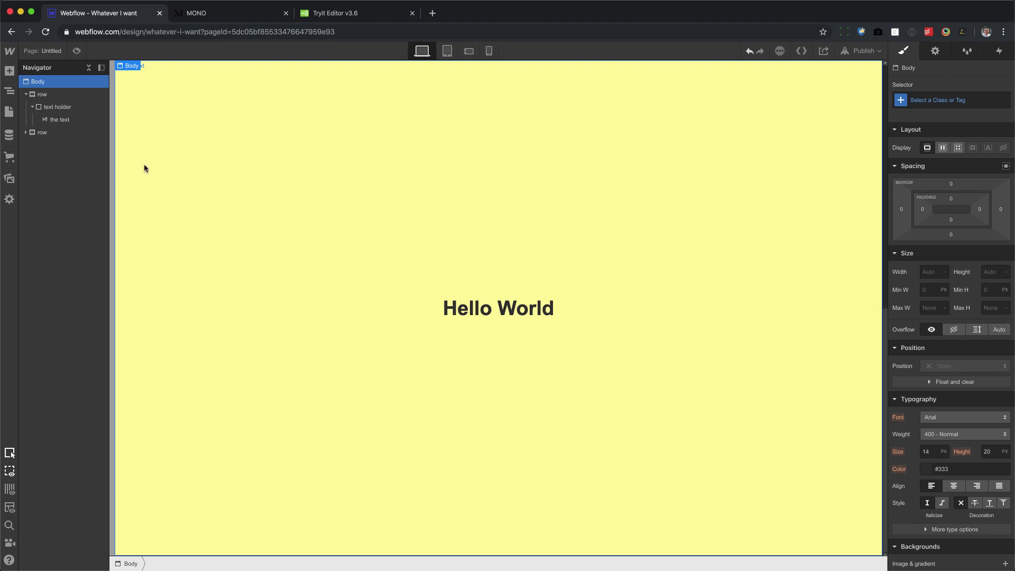
Add the combo class '2' to the new second row.
click(58, 134)
click(982, 101)
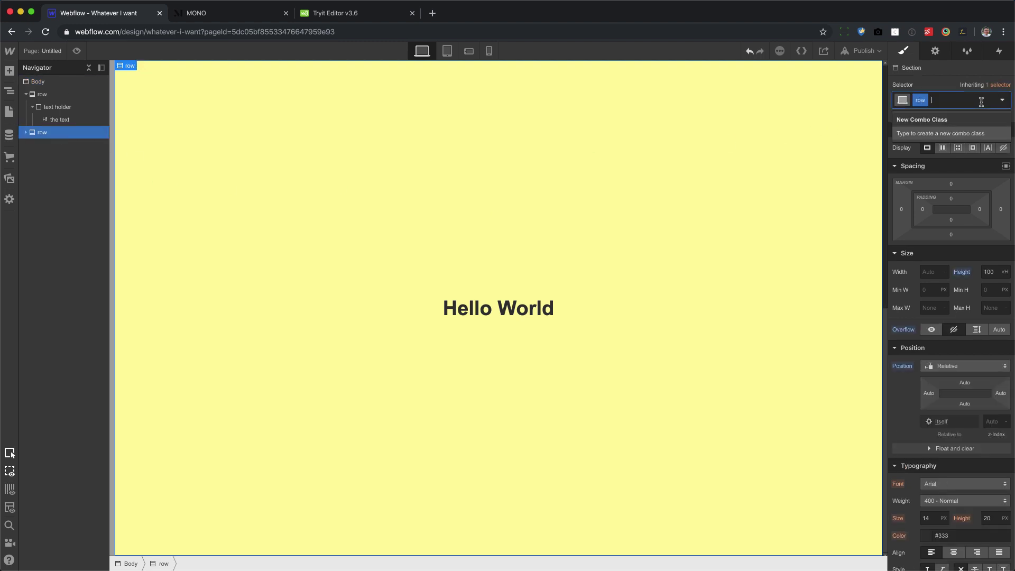
text(2)
key(Return)
Shift the second row's background to light green #b7ffa2.
scroll(952, 317, down, 5)
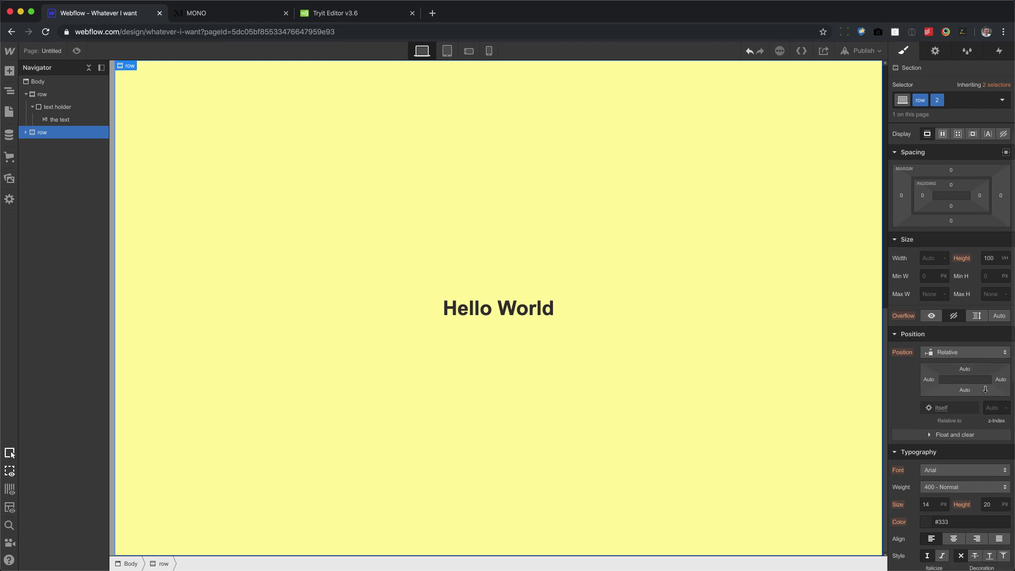
click(926, 400)
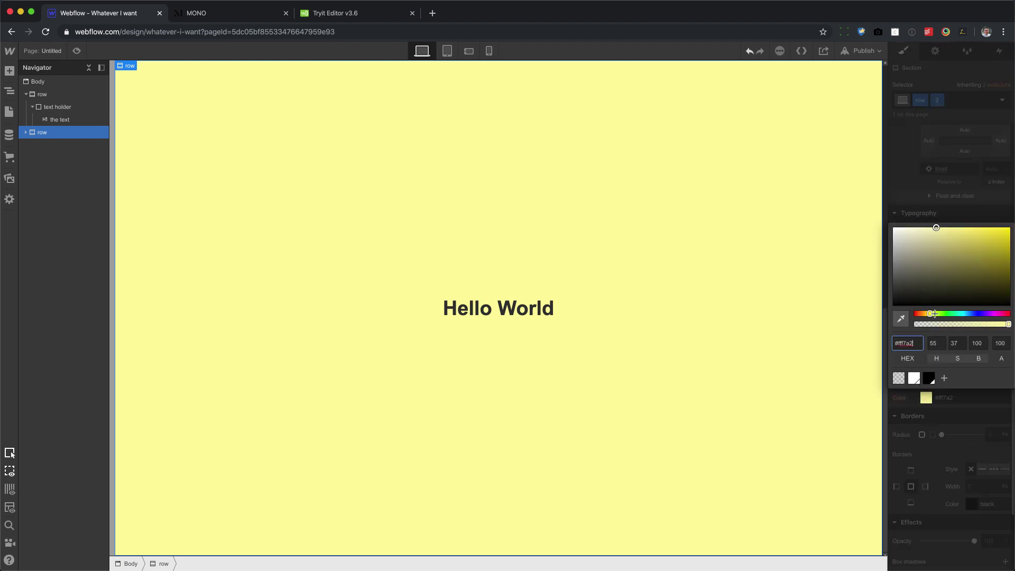
drag(934, 314, 939, 313)
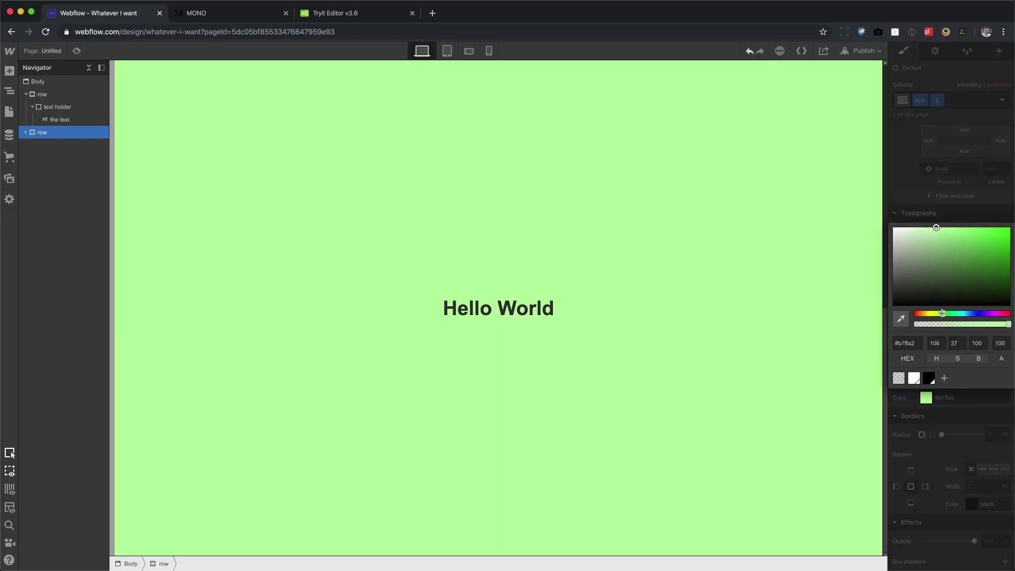
Replace the second row's 'Hello World' heading text with 'Something Else'.
click(809, 241)
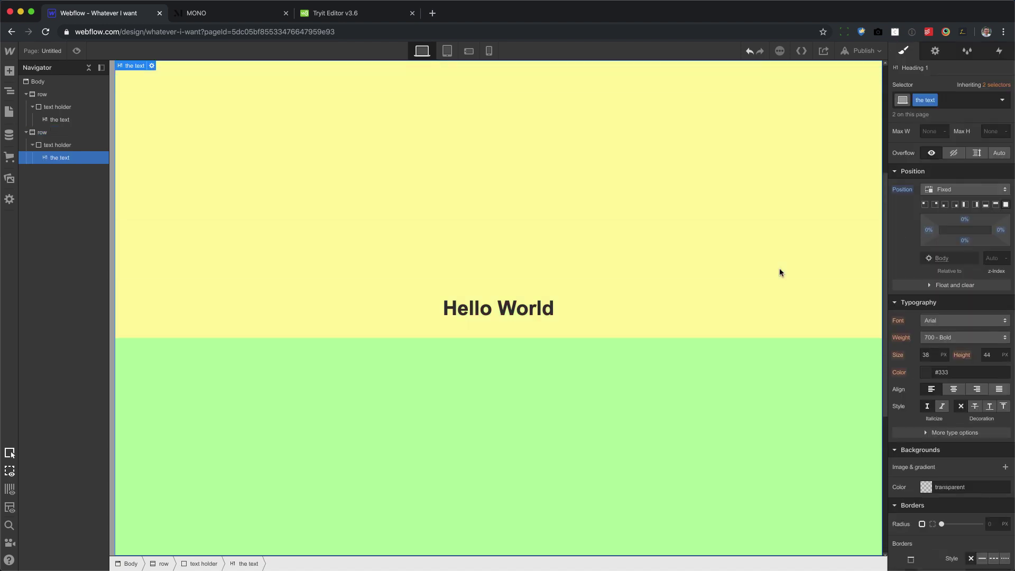
scroll(779, 272, up, 5)
scroll(779, 273, down, 10)
scroll(779, 272, up, 8)
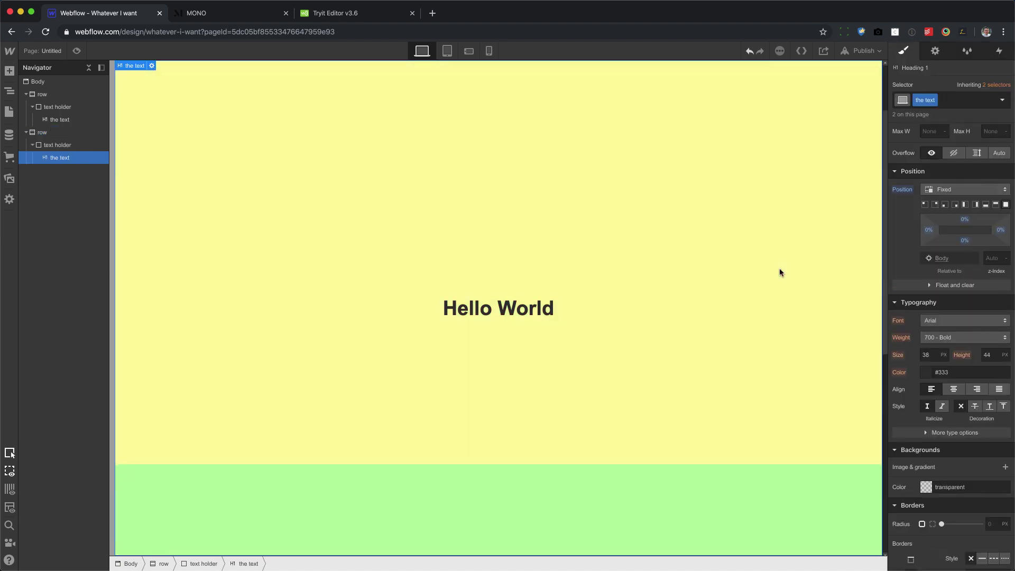
scroll(780, 273, down, 6)
double_click(542, 312)
scroll(541, 314, up, 8)
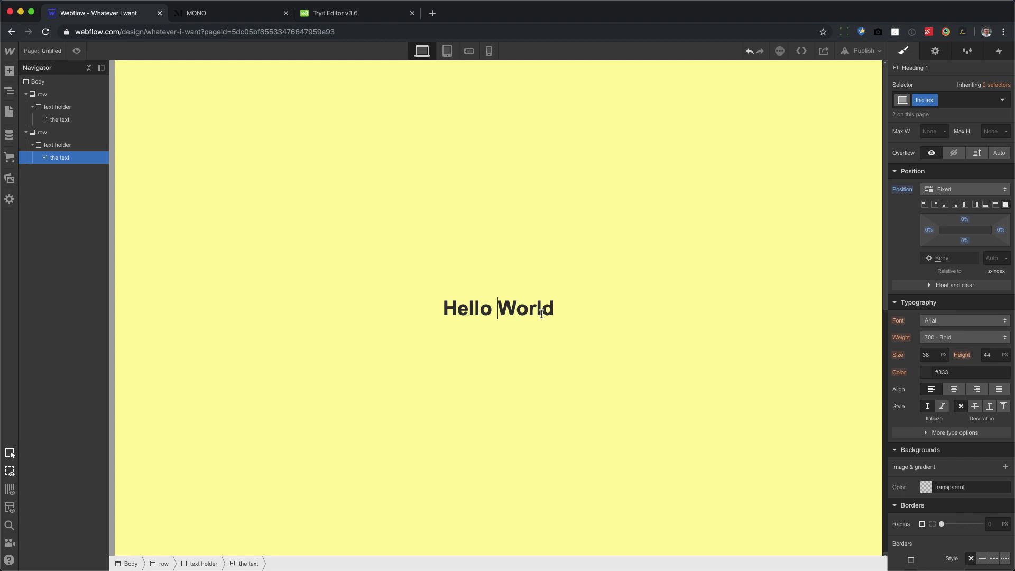
triple_click(529, 312)
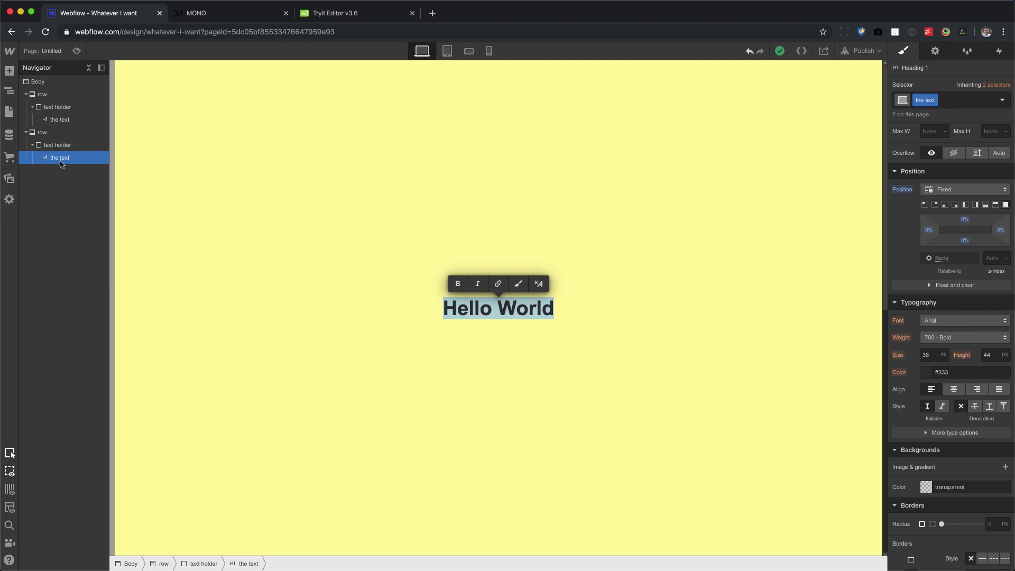
text(Something Else)
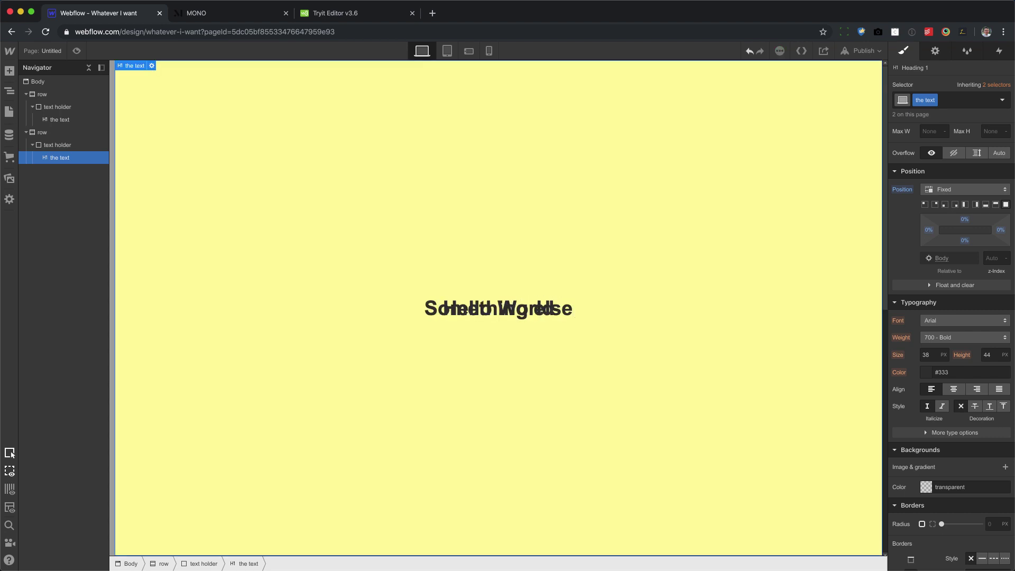
scroll(717, 271, down, 3)
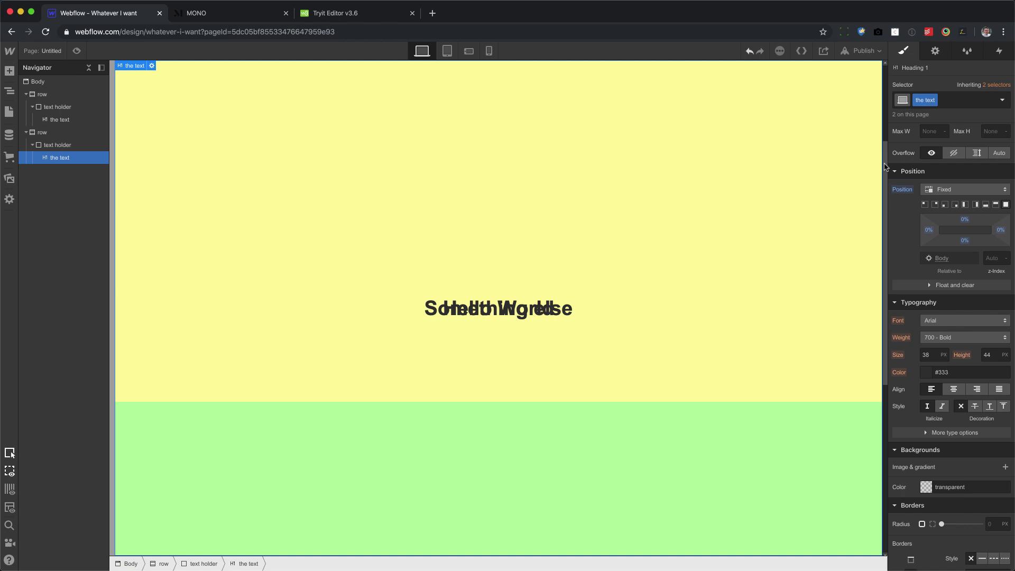
drag(884, 167, 864, 388)
On mono-1.com, inspect the Peroni tile's div.work-tile__heading to see its clip: rect(0,auto,auto,0).
click(211, 14)
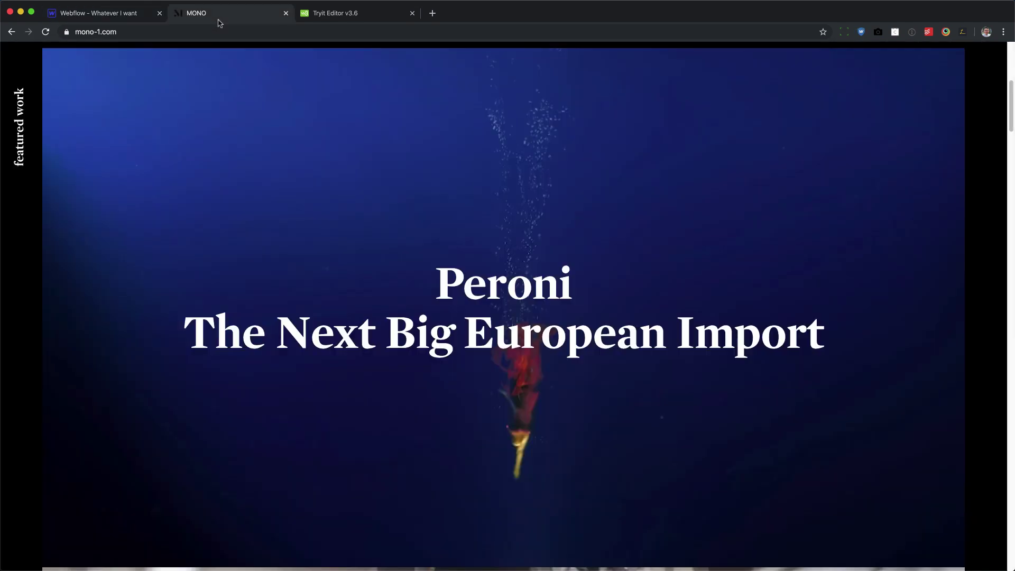
scroll(485, 337, down, 5)
scroll(485, 337, up, 4)
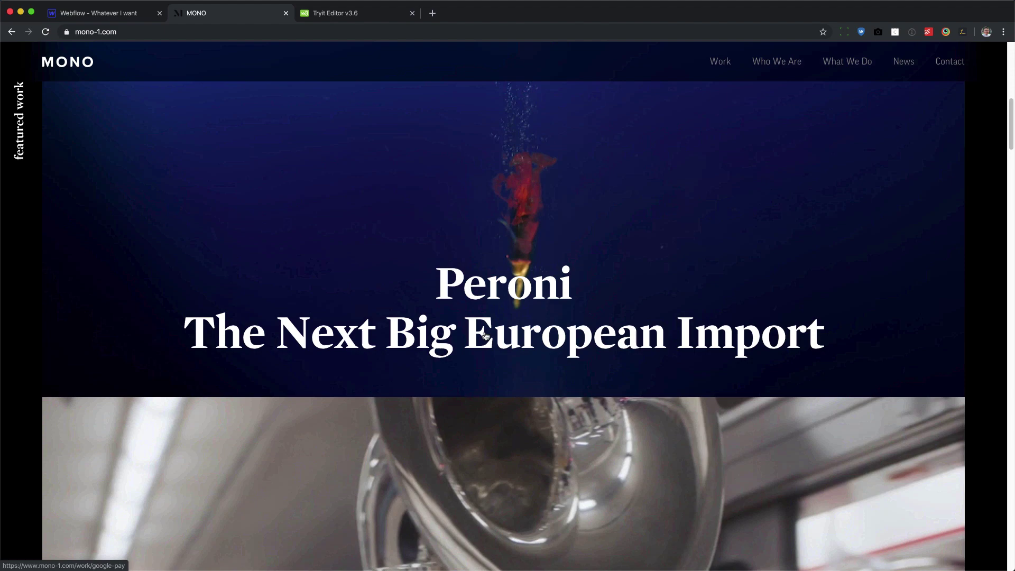
scroll(486, 337, down, 3)
scroll(520, 302, up, 4)
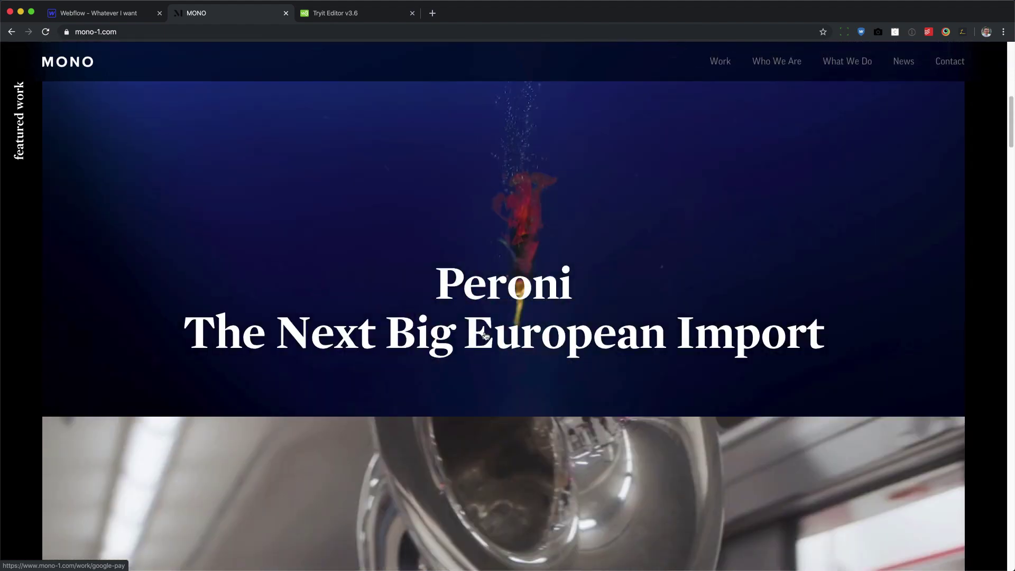
right_click(520, 301)
click(573, 486)
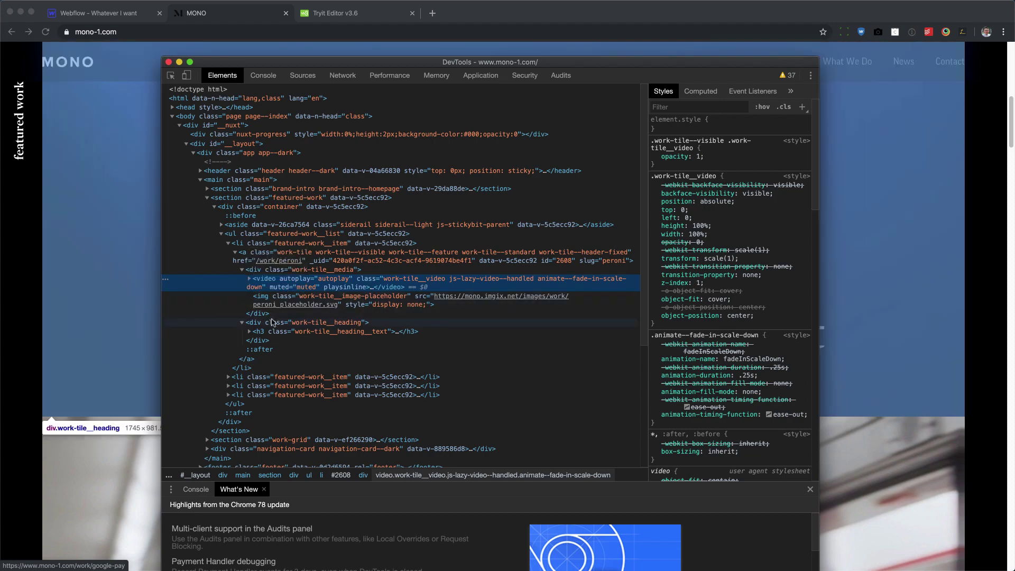
click(272, 323)
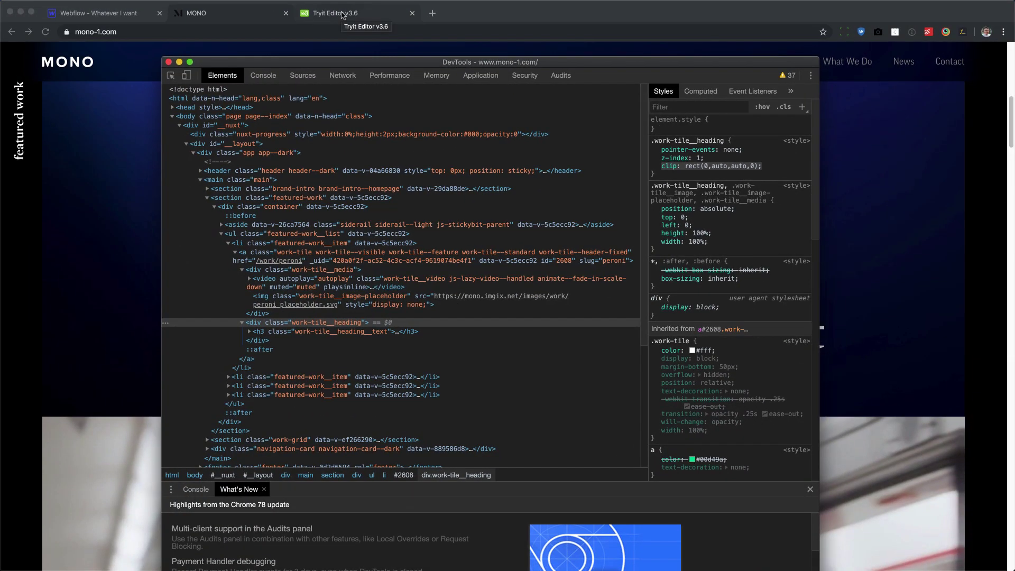
Rerun the TryIt example with clip: rect(0px,60px,50px,0px), then go back to Webflow.
click(343, 15)
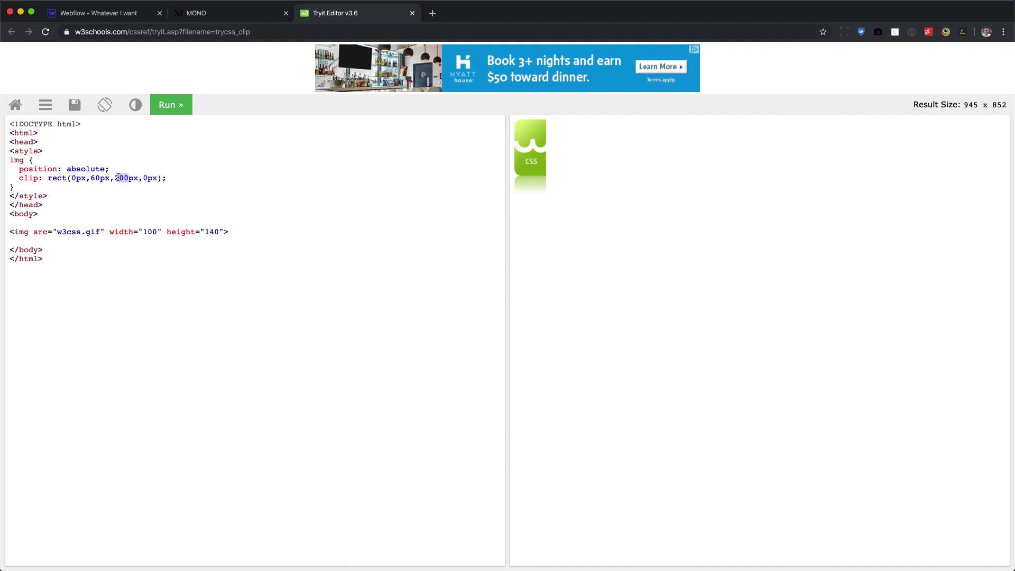
text(50)
click(178, 106)
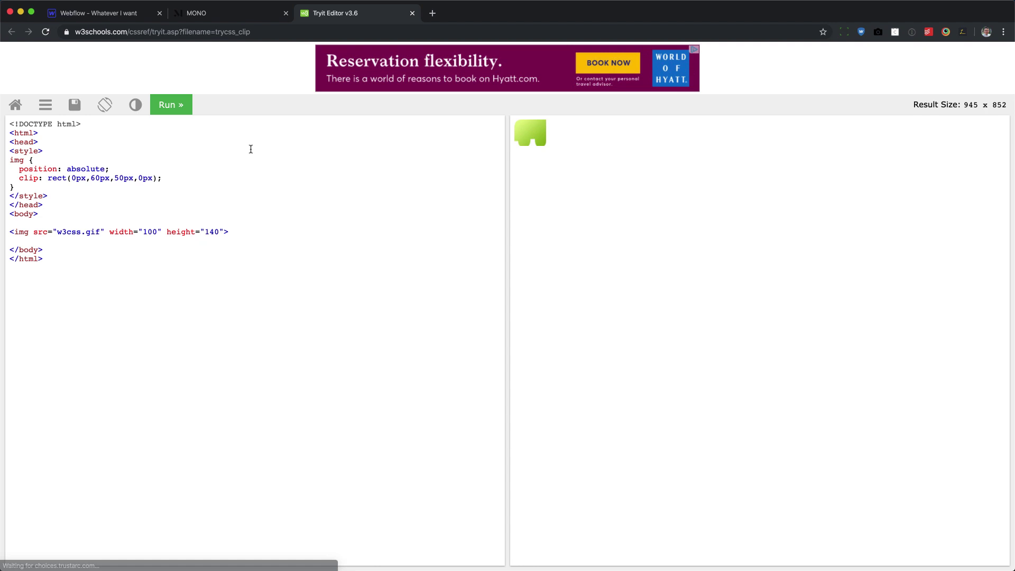
click(114, 20)
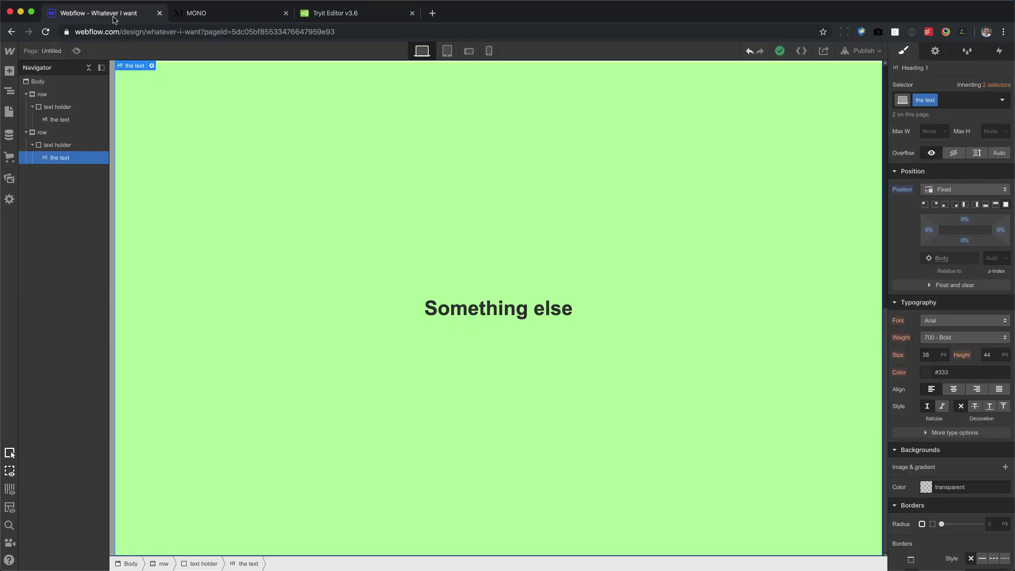
Drag an Embed component onto the page body.
click(9, 71)
scroll(96, 455, down, 3)
scroll(95, 456, down, 4)
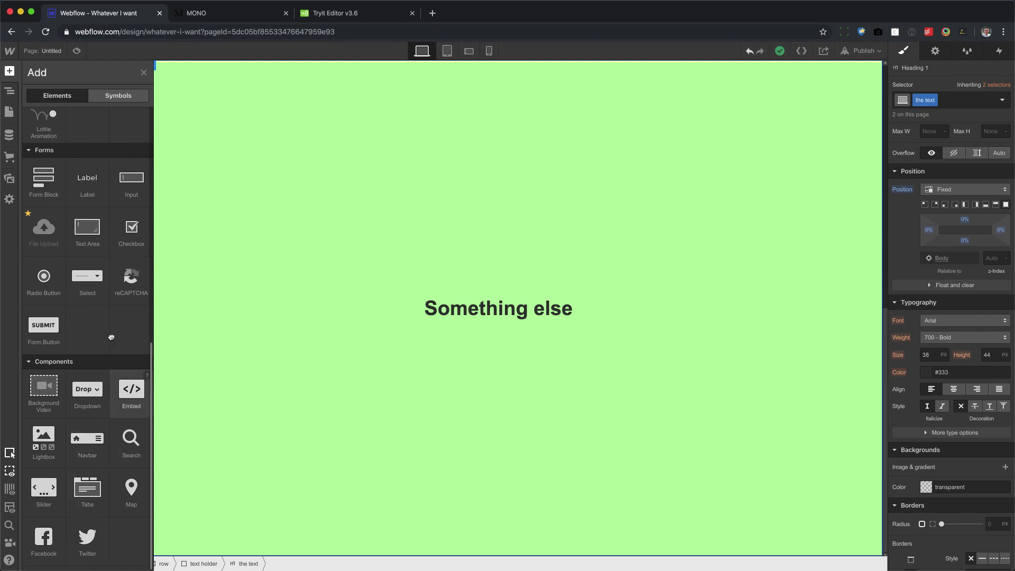
drag(129, 390, 68, 95)
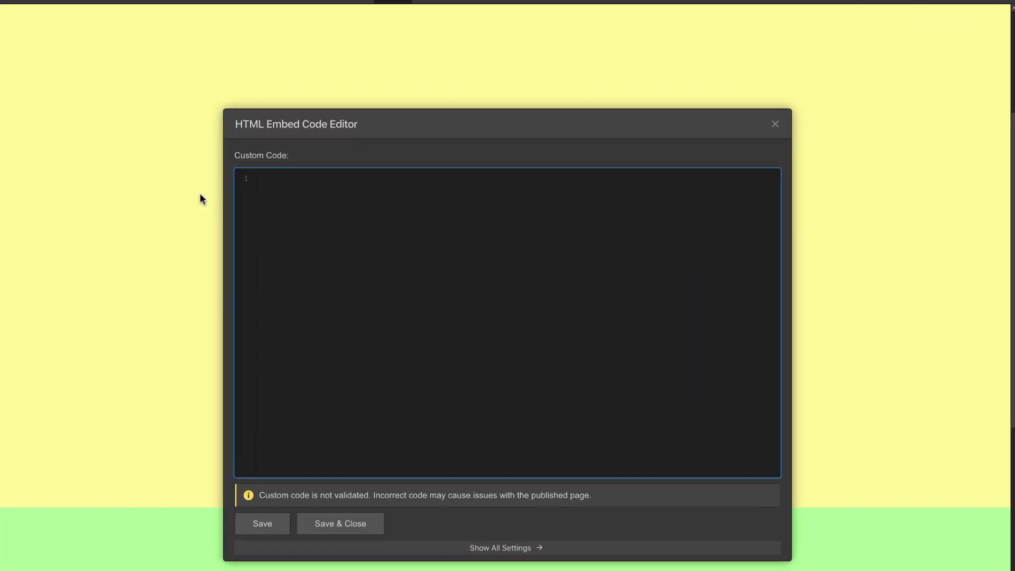
Write <style>.text-holder {clip: rect(0,auto,auto,0);}</style> in the embed code.
text(<style>)
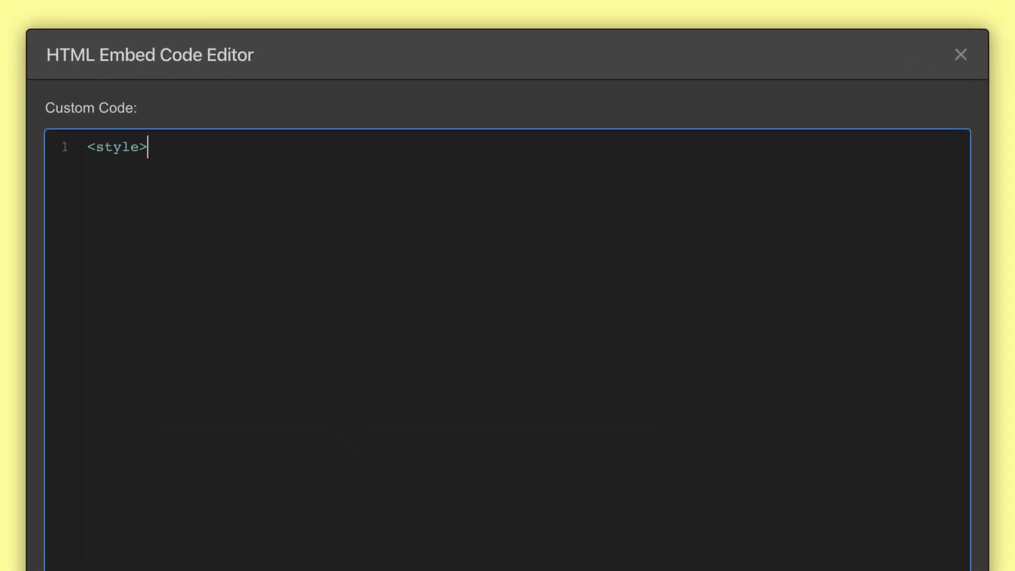
key(Return)
key(Return)
text(</style>)
click(88, 170)
text(clip: rect(0,auto,auto,0);)
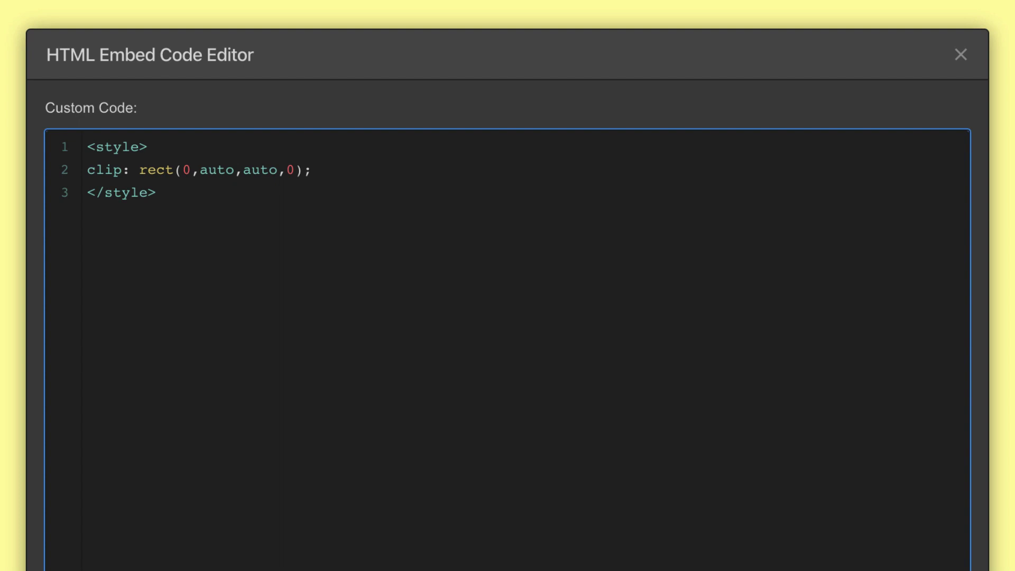
click(87, 169)
text(.text-holder)
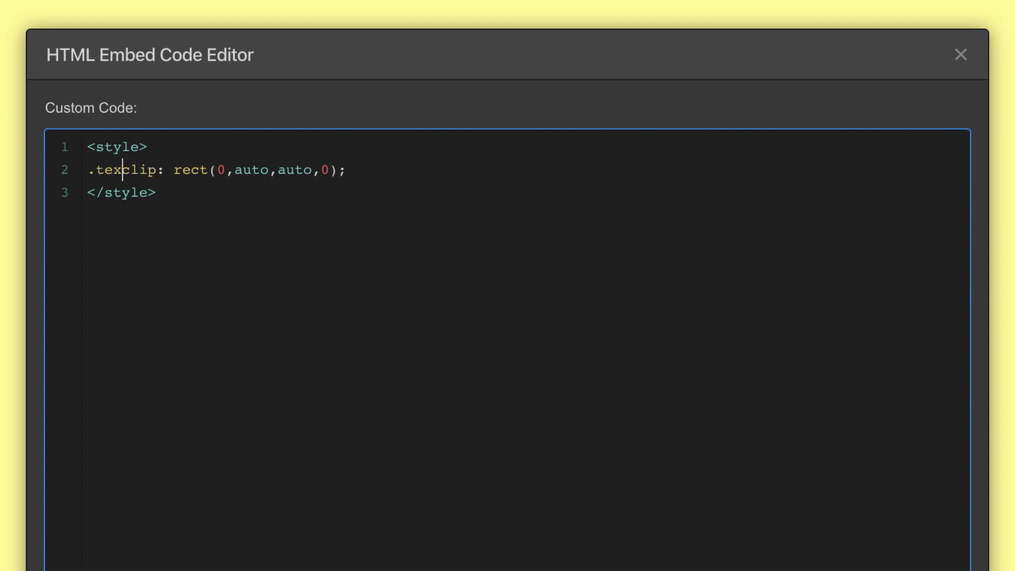
text( {)
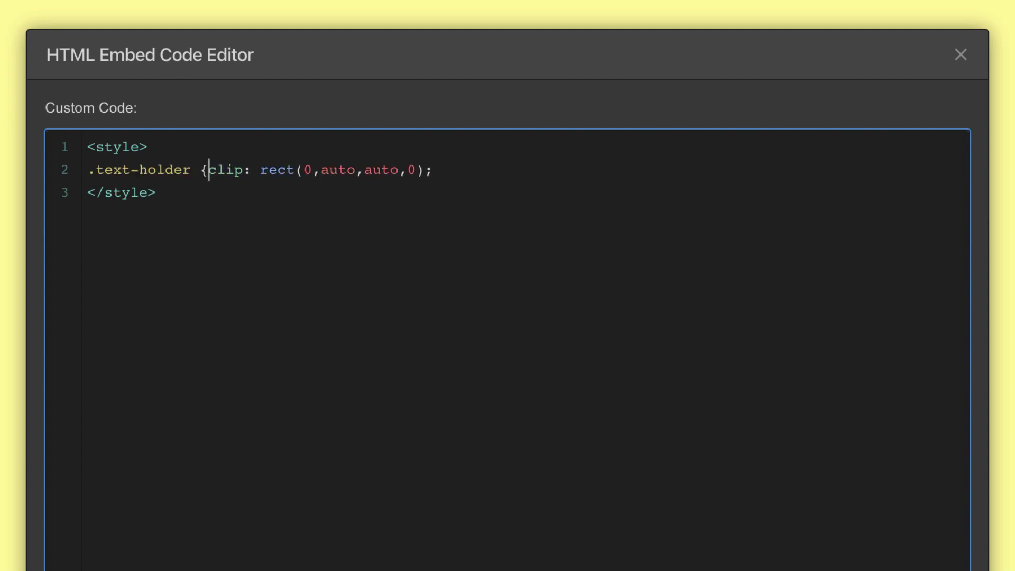
text(})
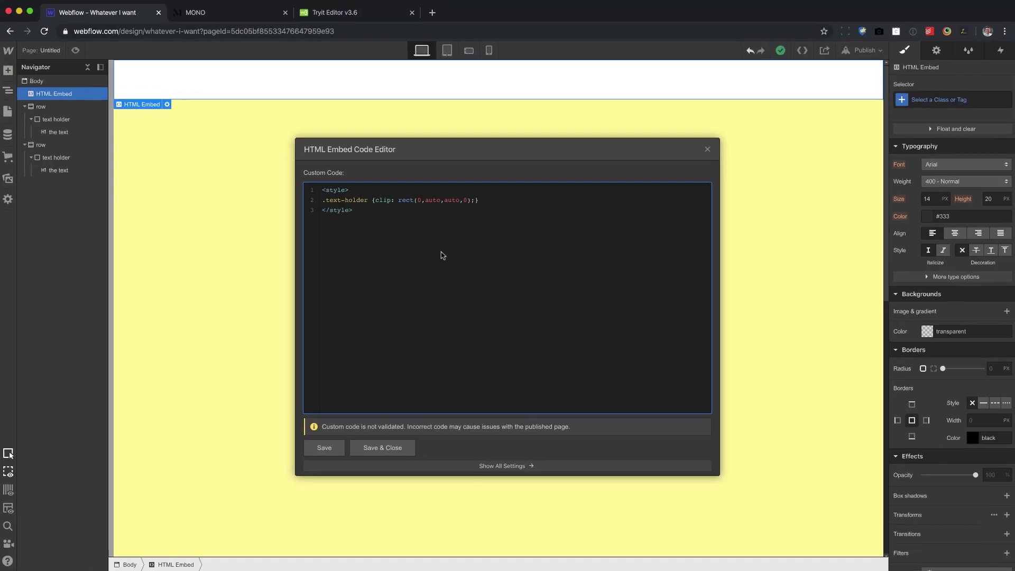
Save the embed code and close the code editor.
click(392, 447)
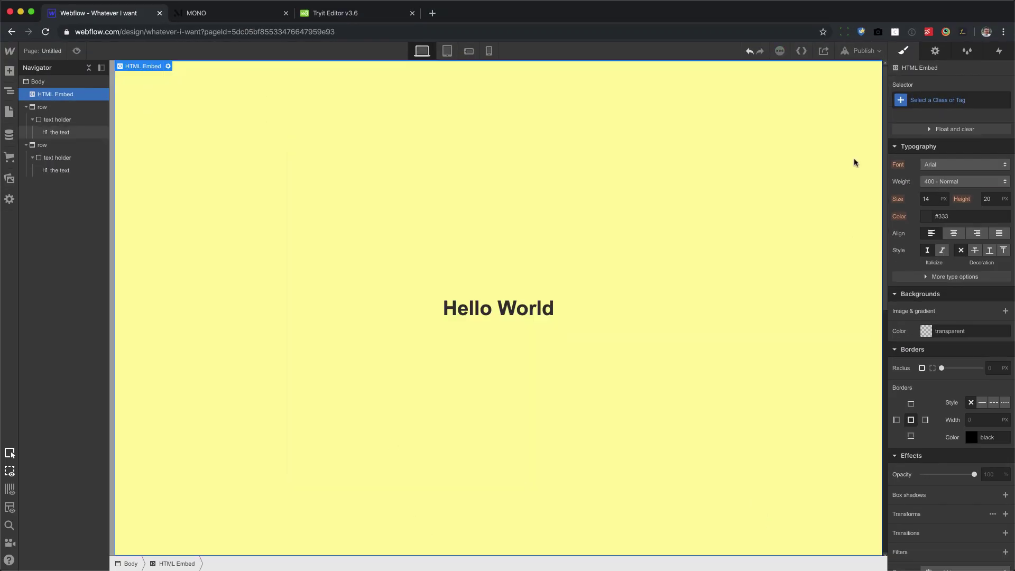
drag(883, 92, 871, 139)
scroll(872, 139, up, 3)
scroll(870, 127, down, 10)
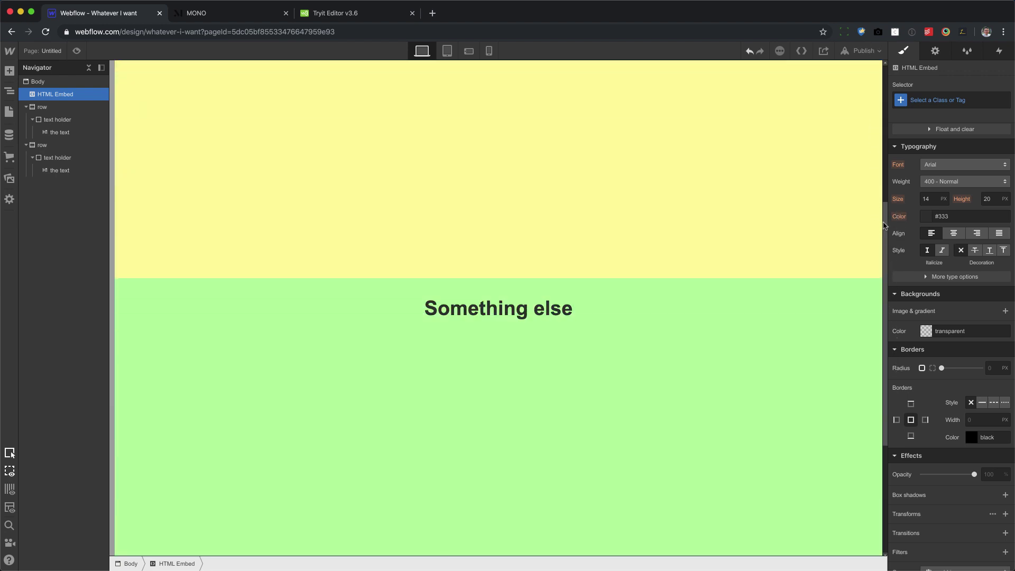
scroll(862, 88, up, 9)
scroll(864, 82, up, 1)
scroll(869, 306, down, 9)
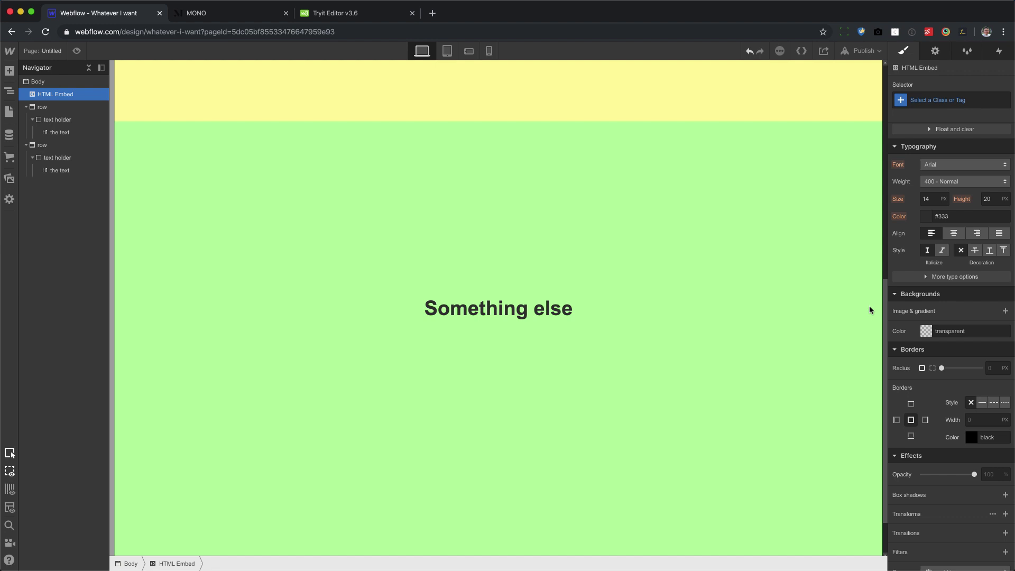
scroll(874, 354, up, 9)
Paste a copy of the row into the body as a third row.
click(42, 144)
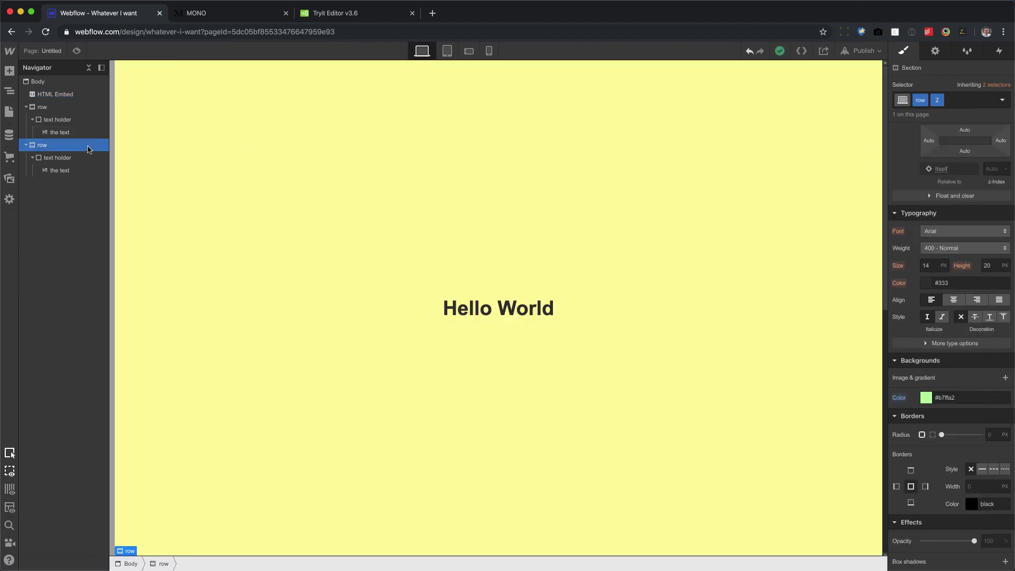
click(58, 84)
key(super+v)
click(50, 183)
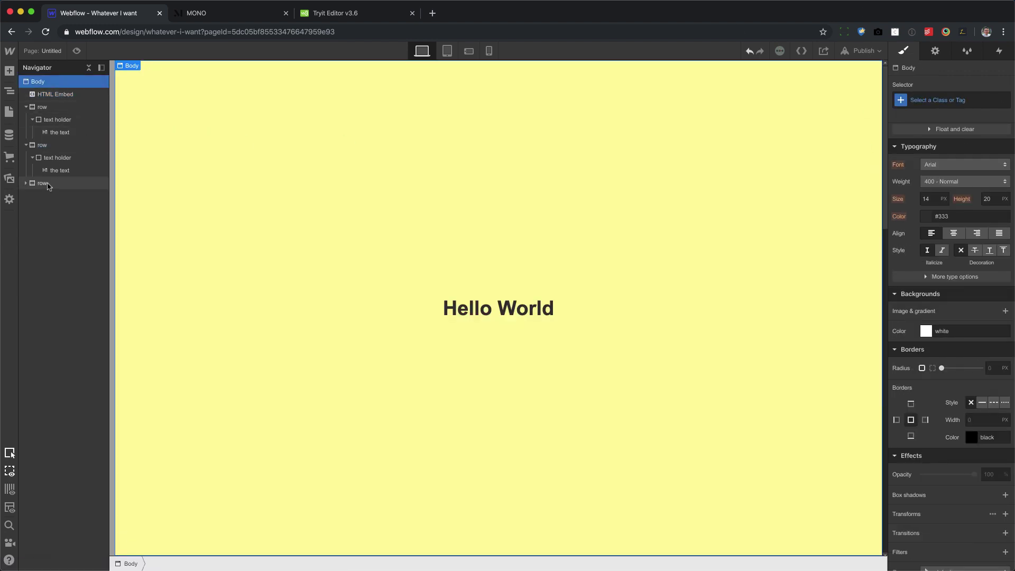
Duplicate the third row's '2' class and rename it '3'.
click(937, 100)
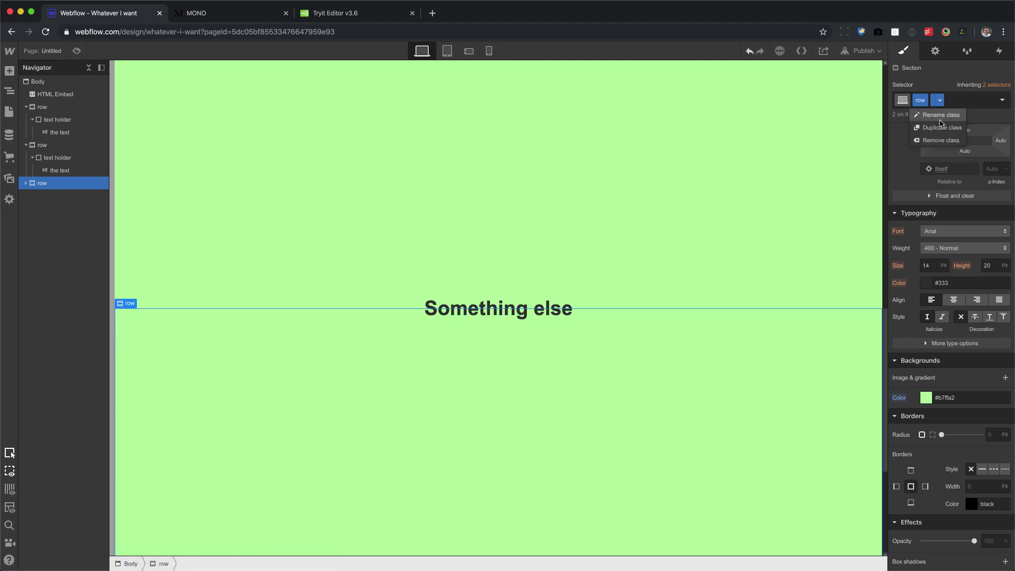
click(946, 119)
text(3)
key(Return)
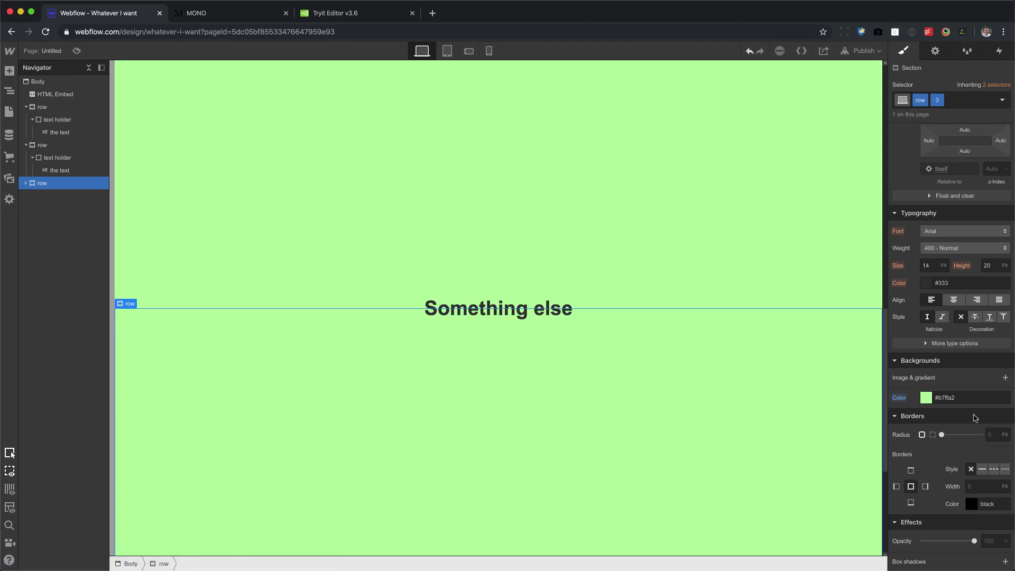
Change the third row's background to mint green #a2ffd2.
click(926, 399)
click(950, 314)
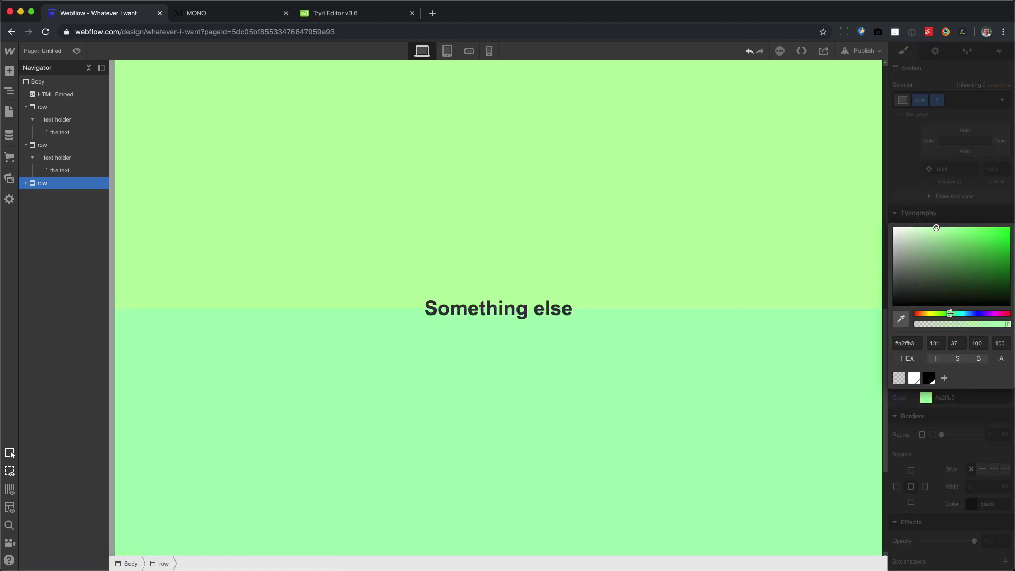
click(952, 199)
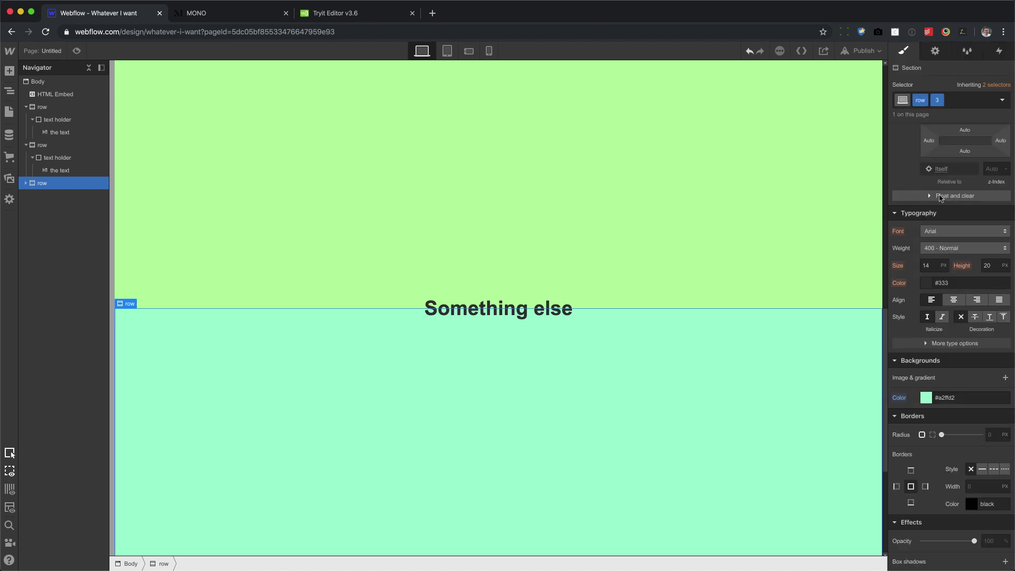
Expand the third row and its text holder in the Navigator and select its heading.
click(26, 183)
click(31, 197)
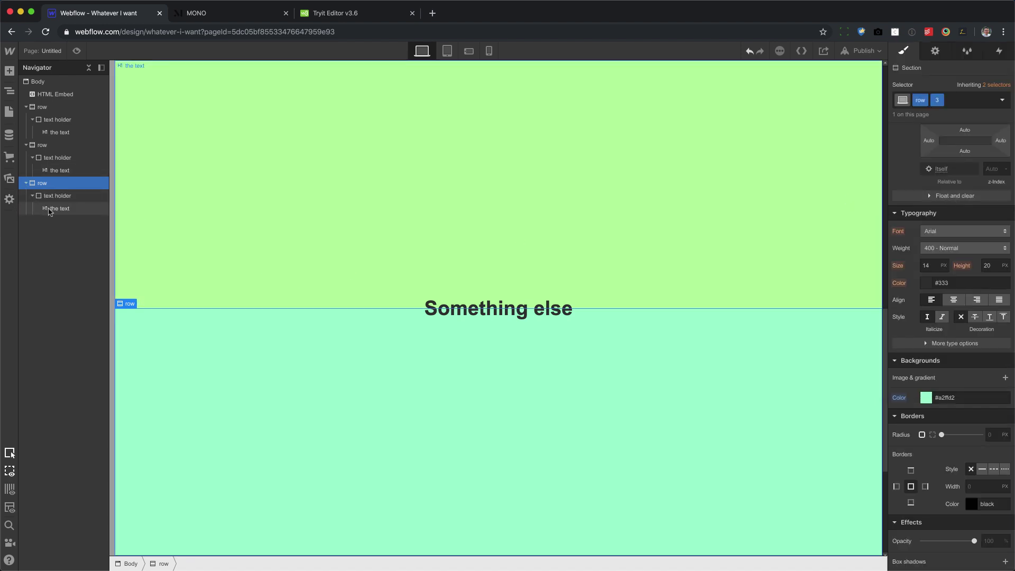
click(49, 210)
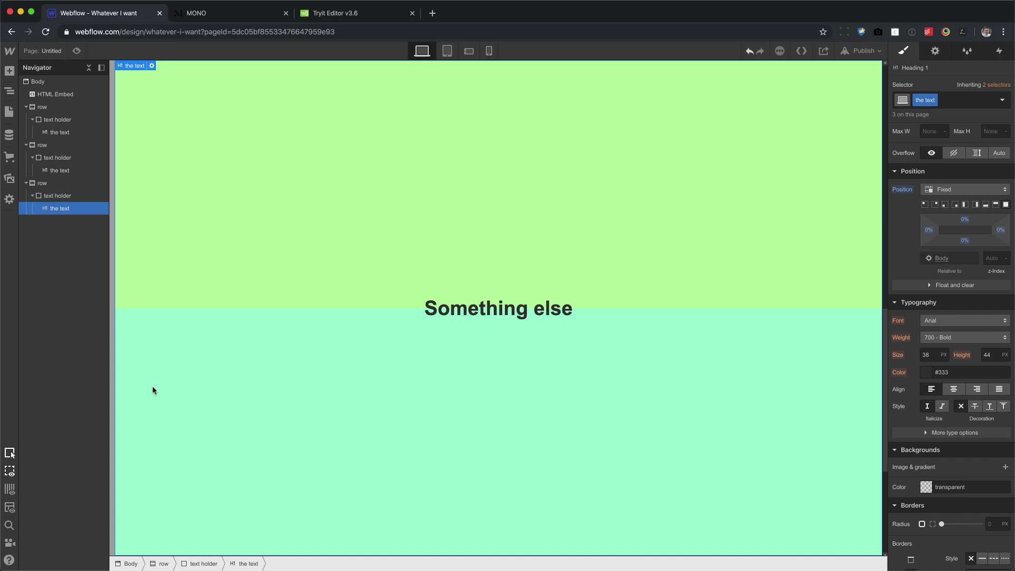
scroll(152, 390, up, 10)
key(Return)
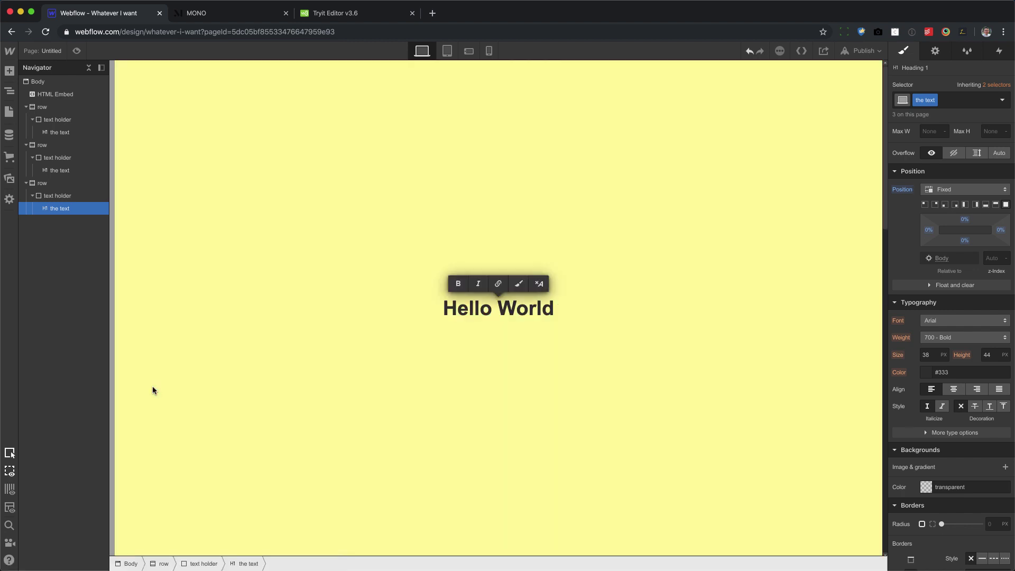
key(Escape)
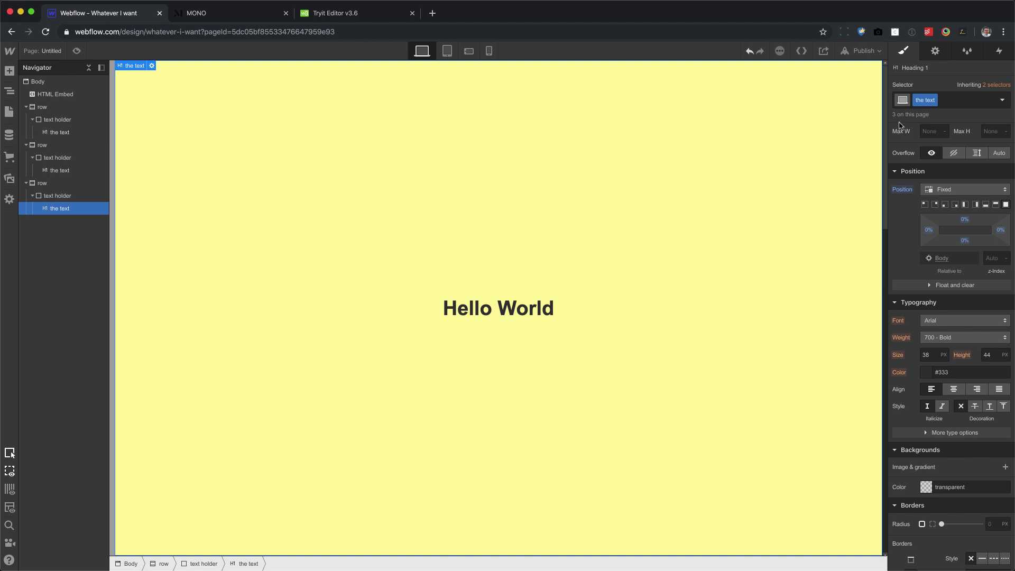
double_click(514, 306)
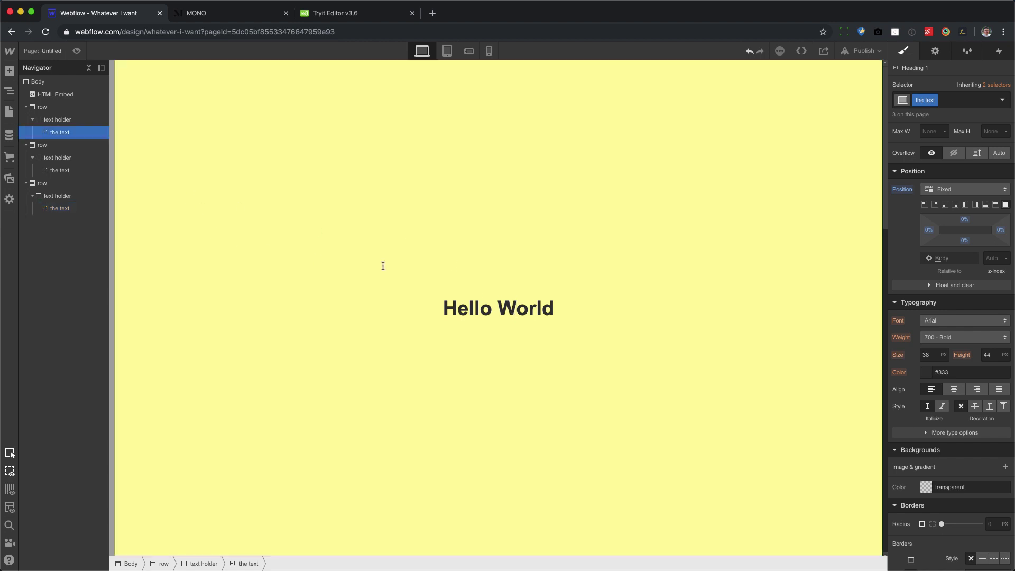
click(61, 210)
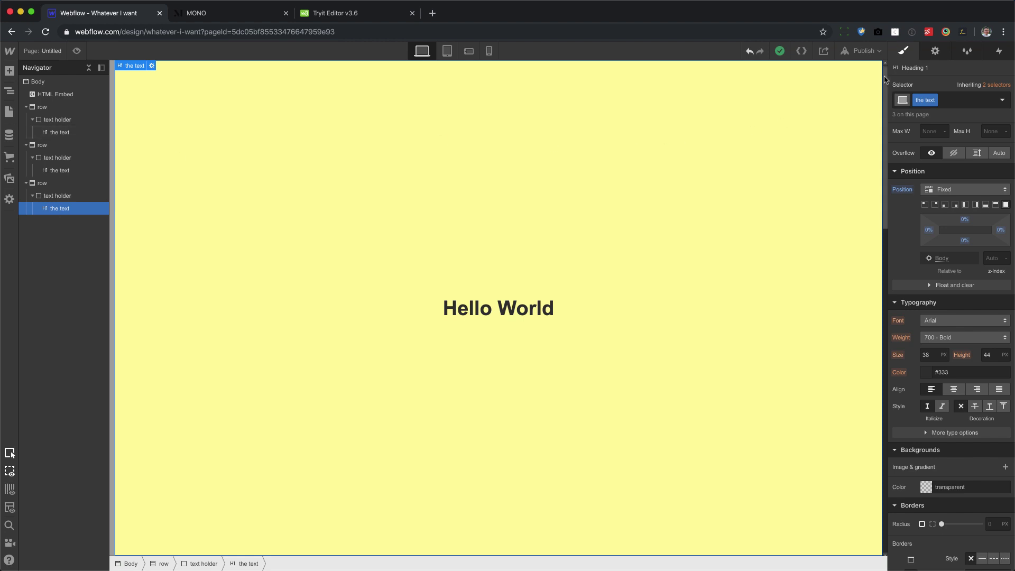
drag(885, 80, 757, 390)
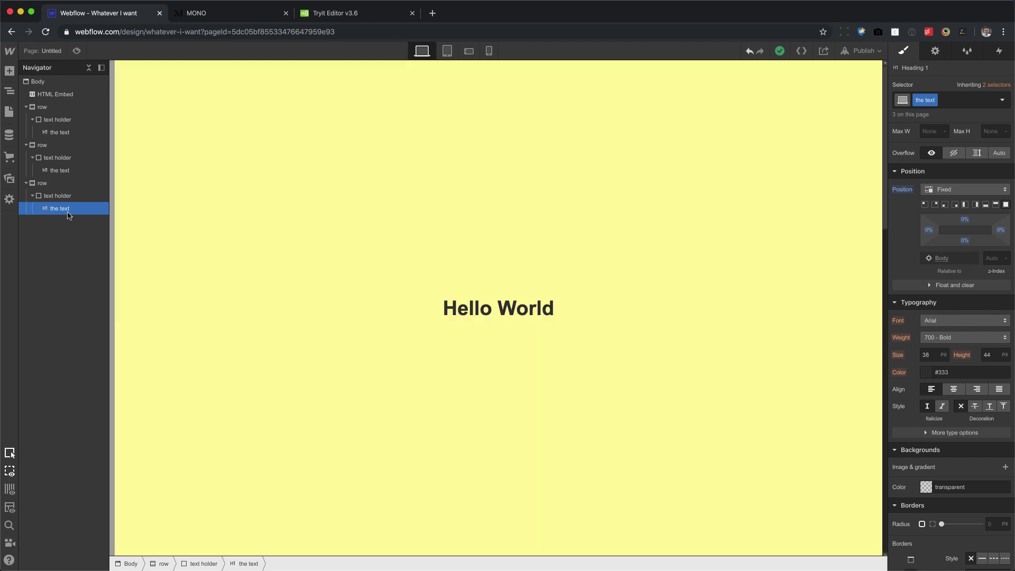
double_click(67, 214)
key(Escape)
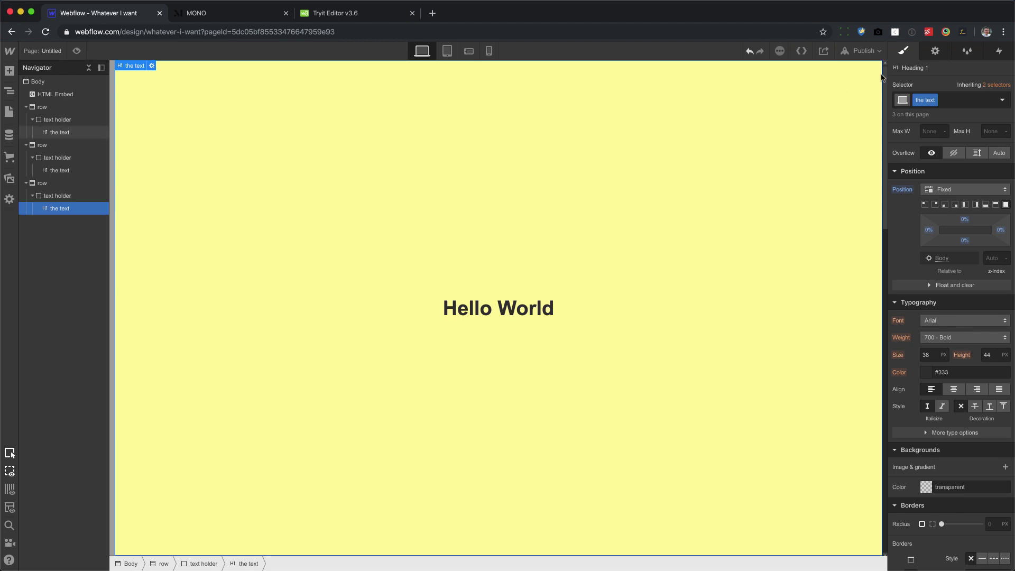
drag(884, 85, 888, 254)
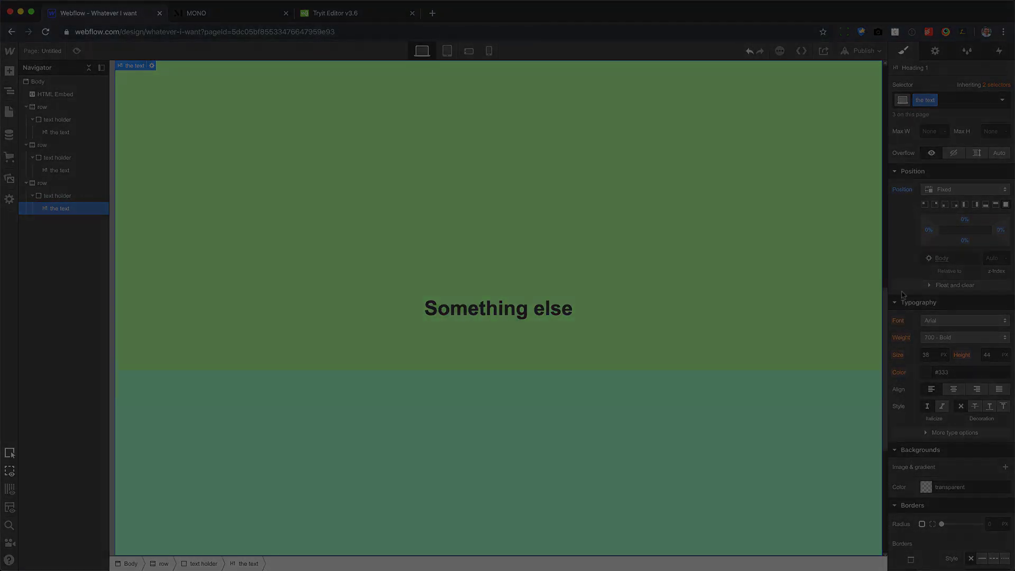